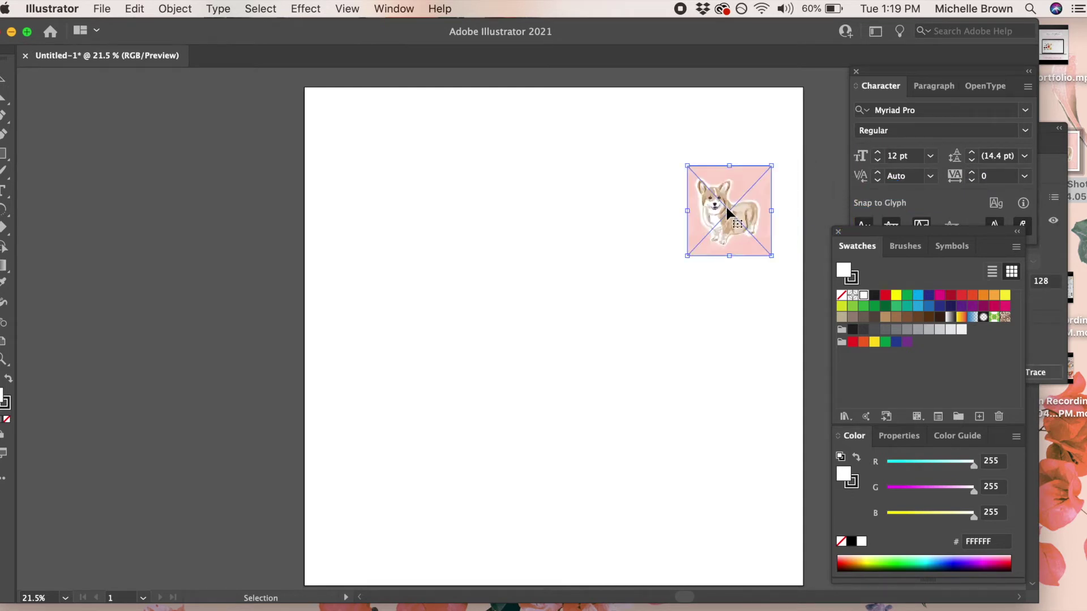
# Zoom in until the placed watercolor corgi painting fills the canvas window
pyautogui.scroll(5, 726, 207)
pyautogui.scroll(4, 726, 208)
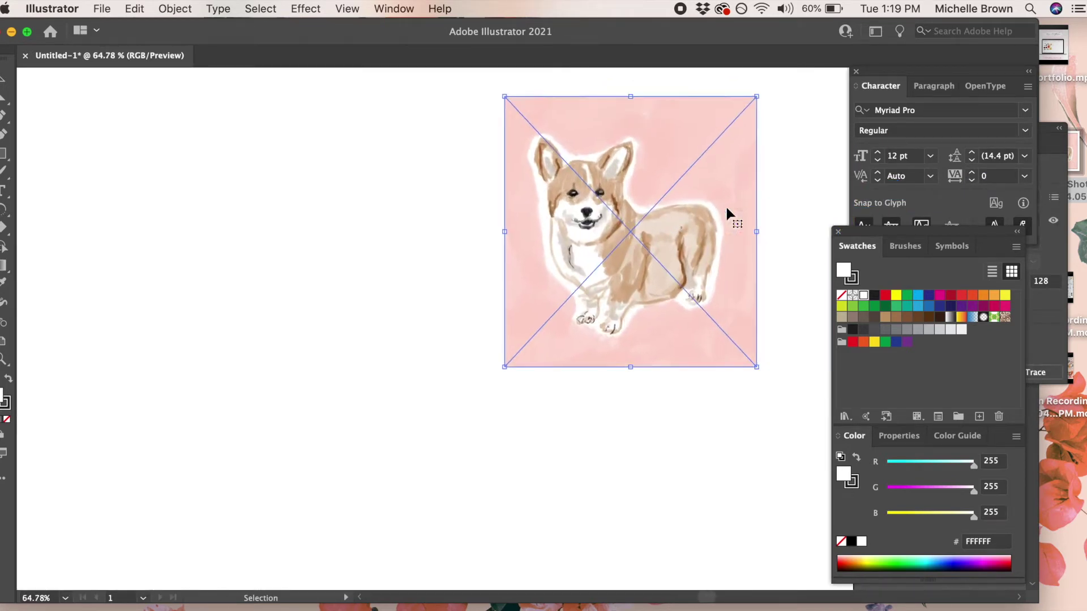
pyautogui.scroll(-2, 726, 207)
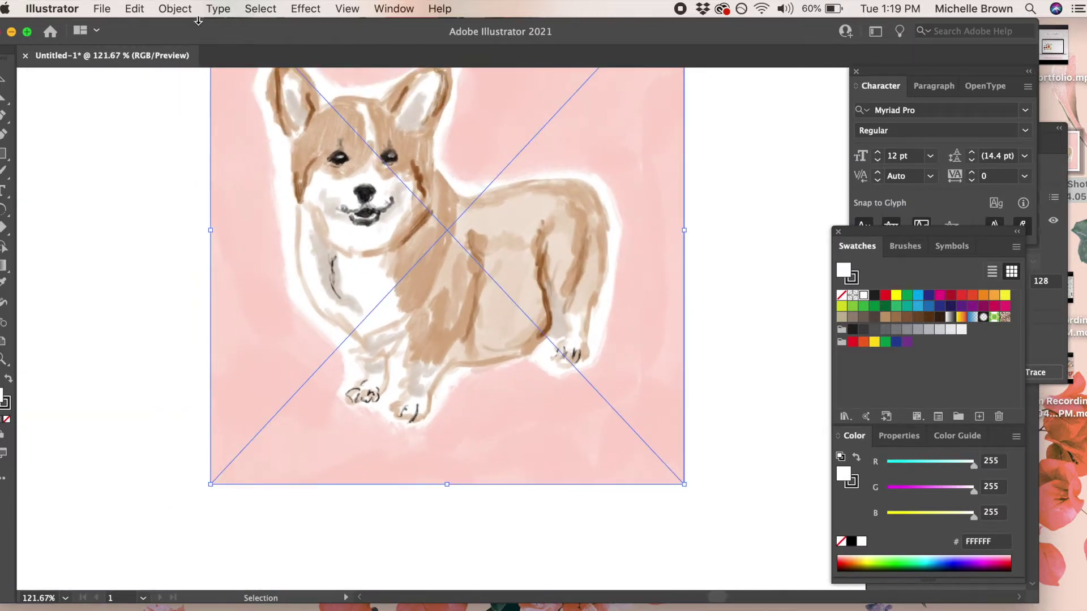
# Image-trace the corgi painting with Object > Image Trace > Make
pyautogui.click(175, 9)
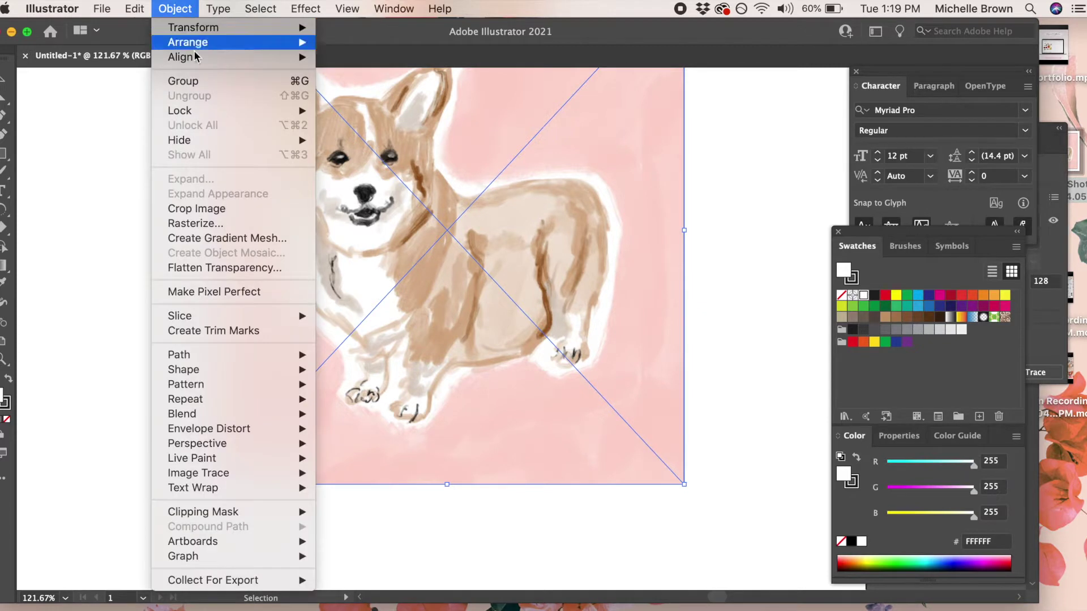
pyautogui.moveTo(227, 474)
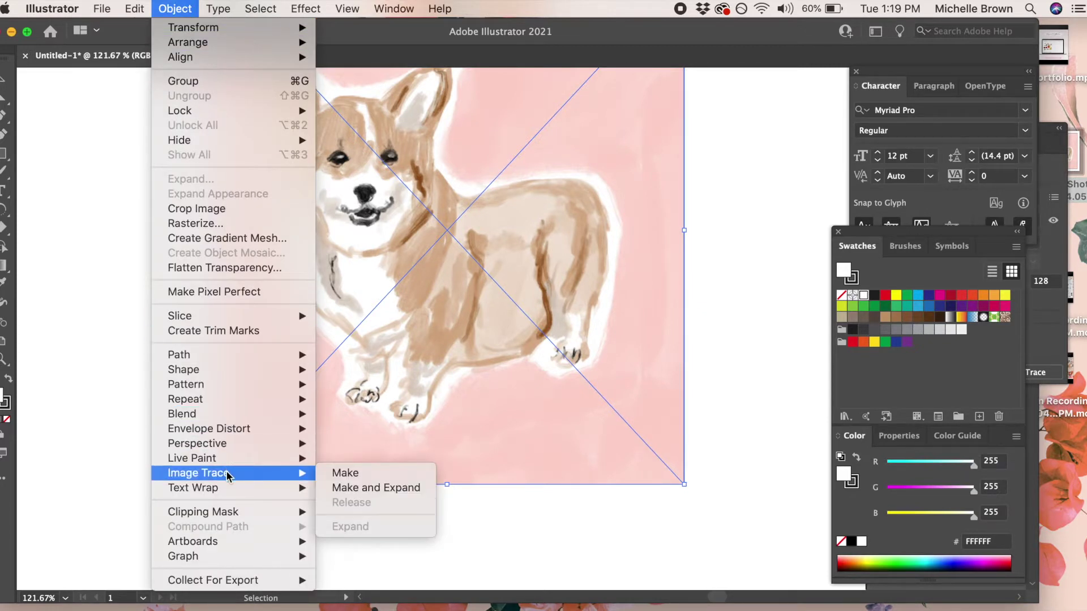
pyautogui.click(333, 474)
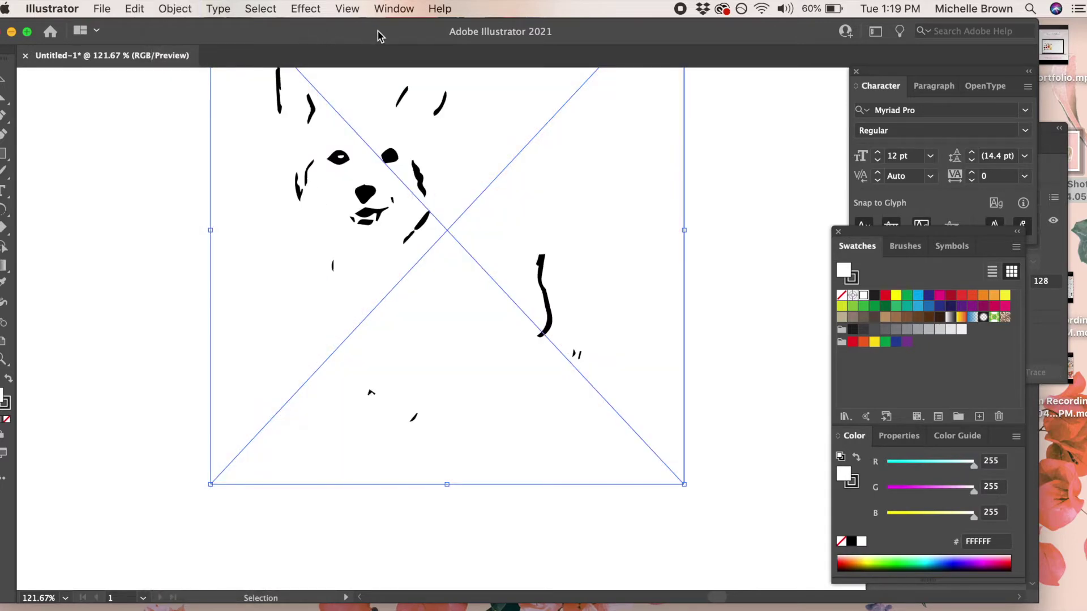
# In the Image Trace panel, set the preset to High Fidelity Photo
pyautogui.click(392, 9)
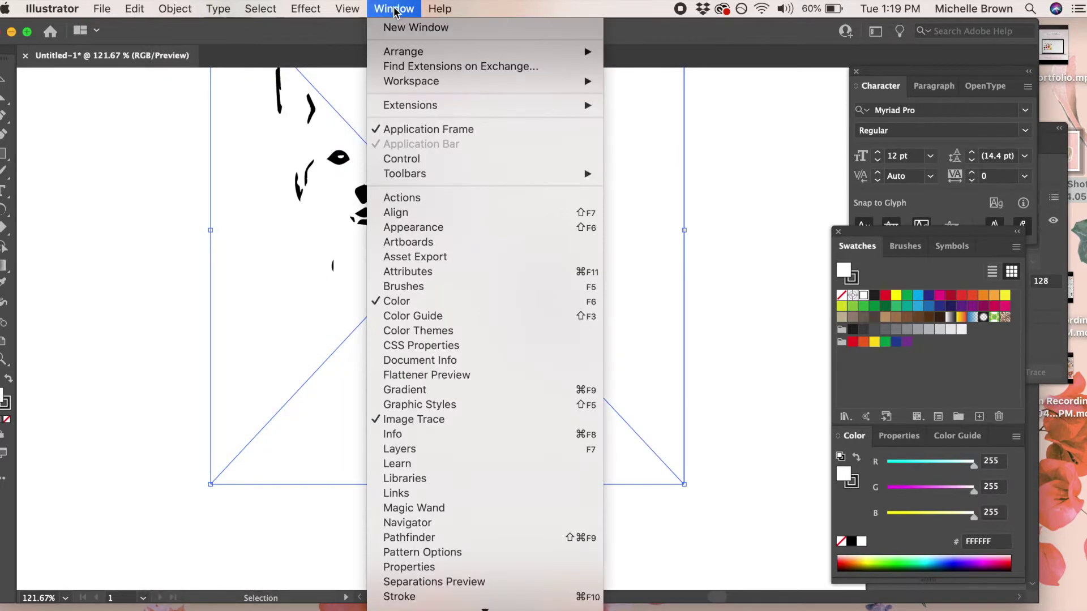
pyautogui.click(451, 420)
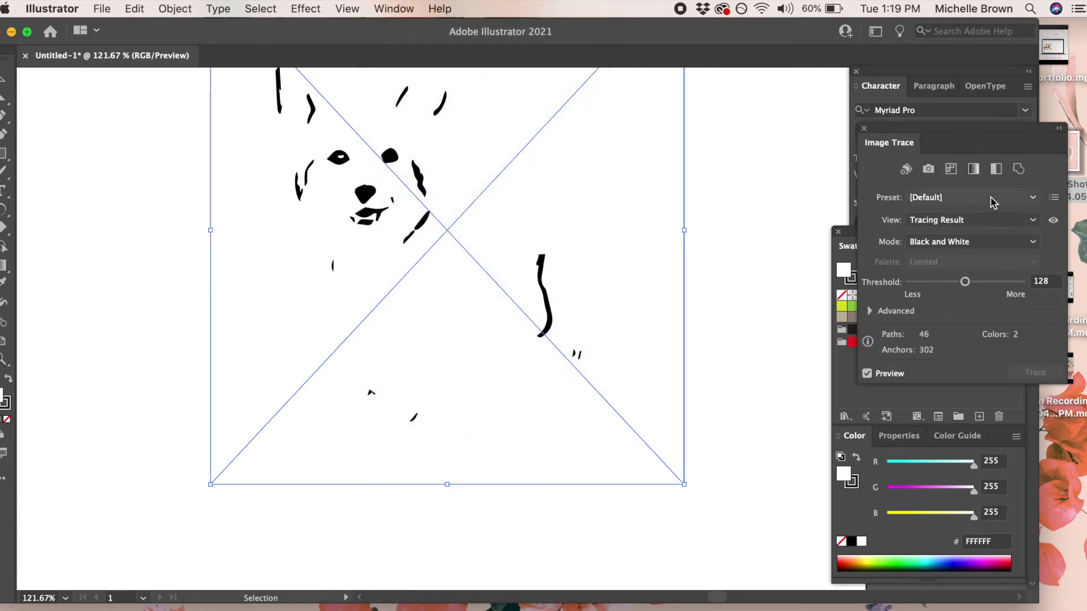
pyautogui.click(991, 198)
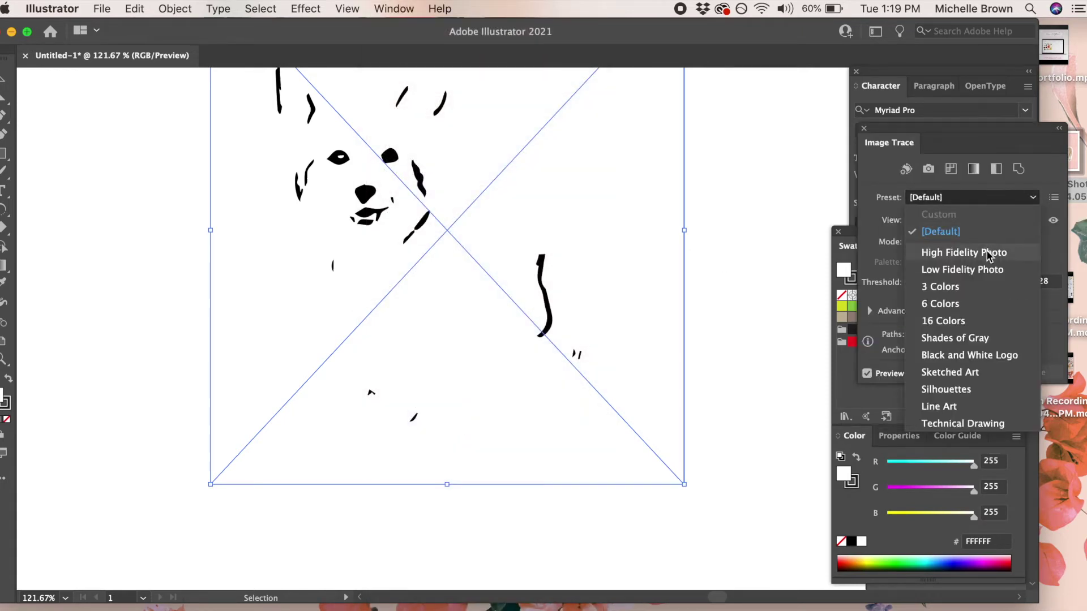
pyautogui.click(962, 252)
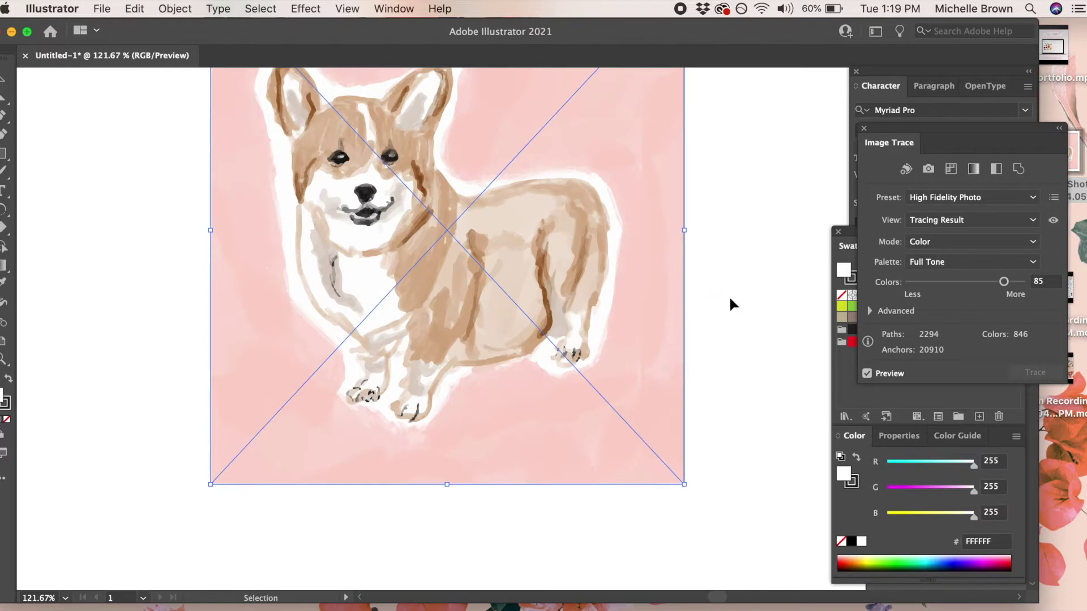
pyautogui.scroll(2, 753, 317)
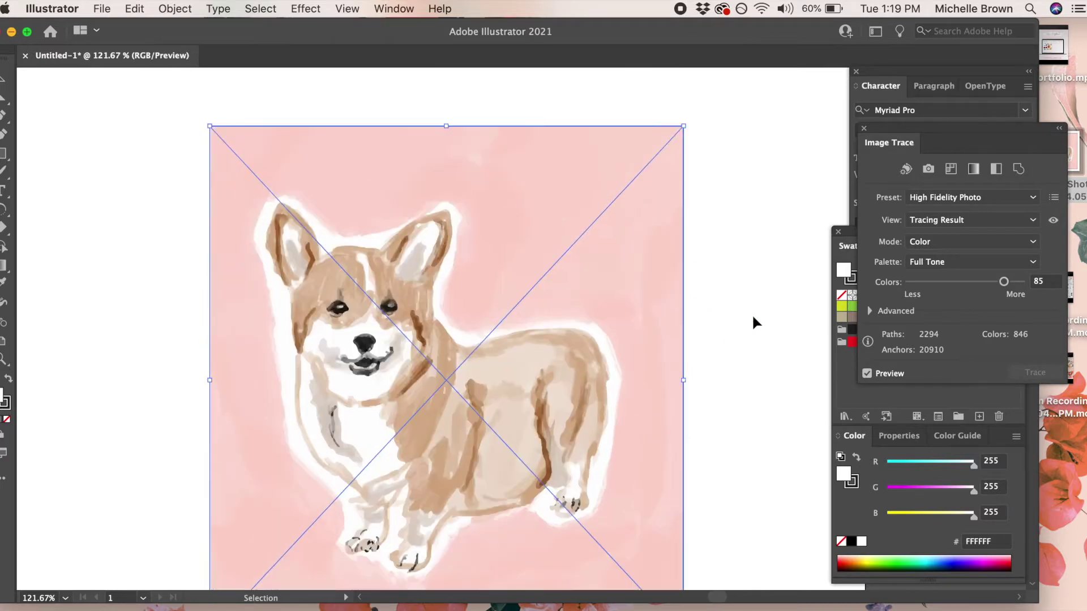
pyautogui.scroll(-2, 752, 313)
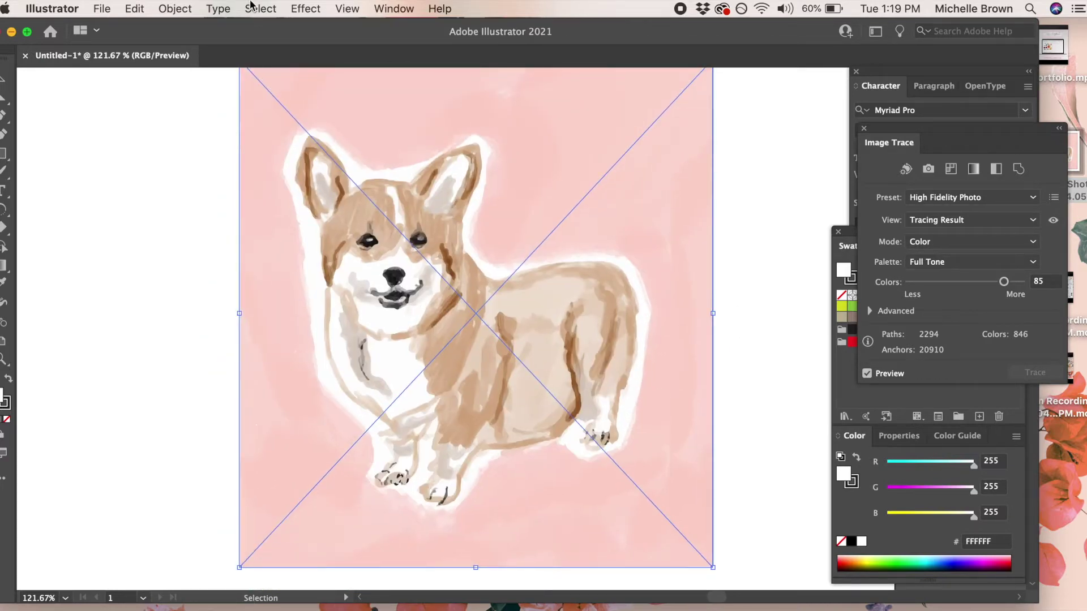
# Expand the corgi trace into editable vector paths and zoom out
pyautogui.click(176, 8)
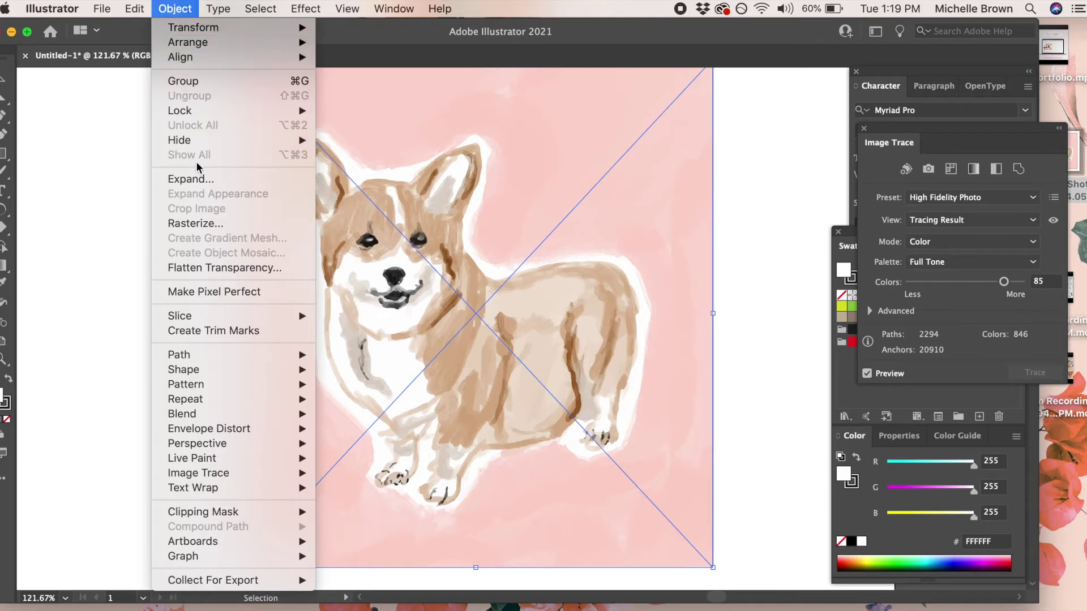
pyautogui.moveTo(218, 392)
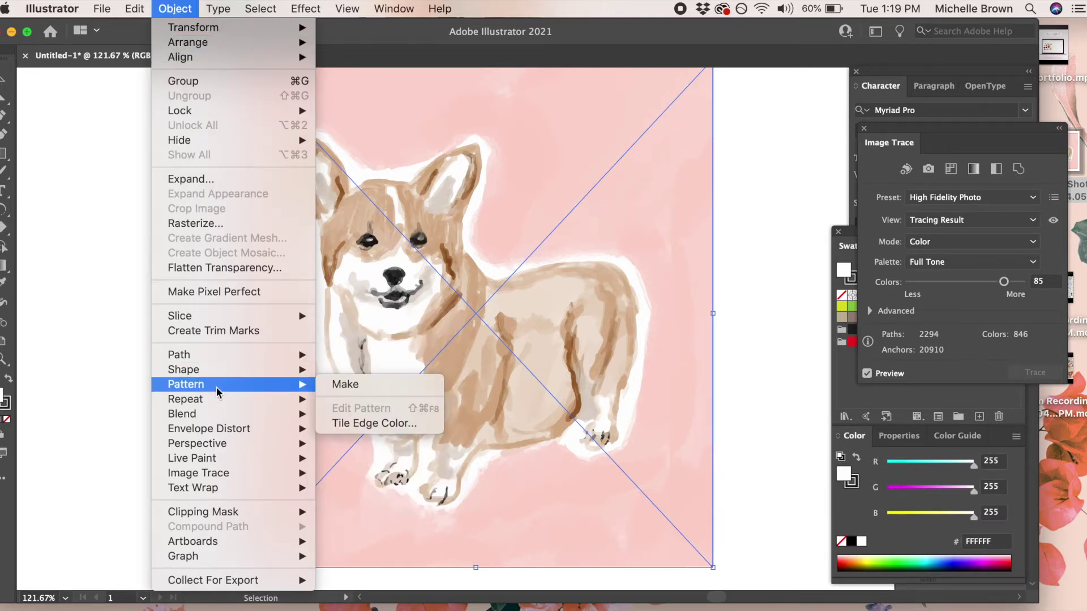
pyautogui.moveTo(229, 474)
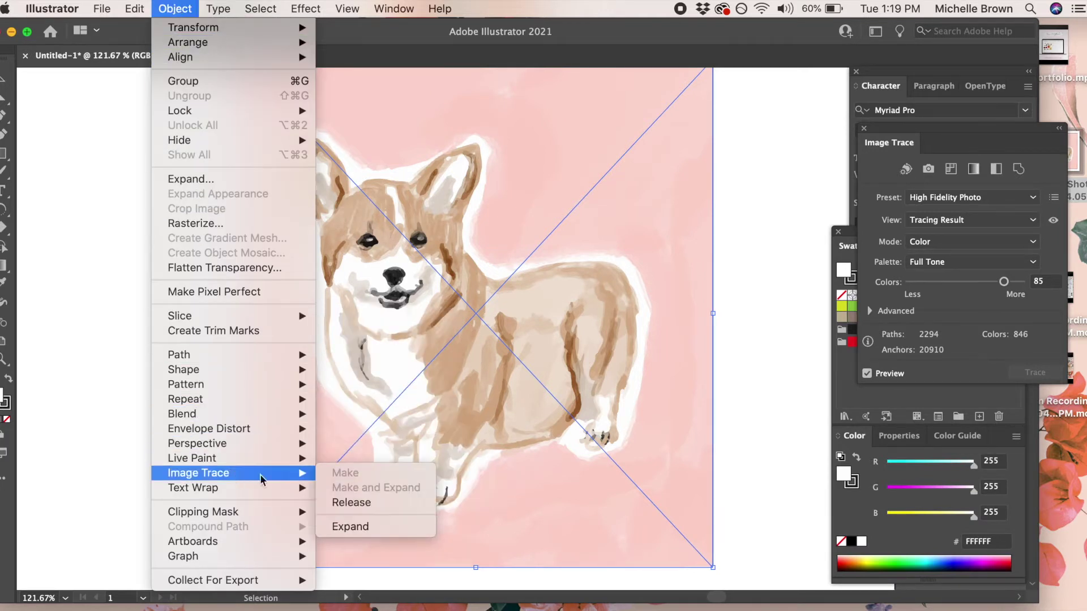
pyautogui.click(343, 528)
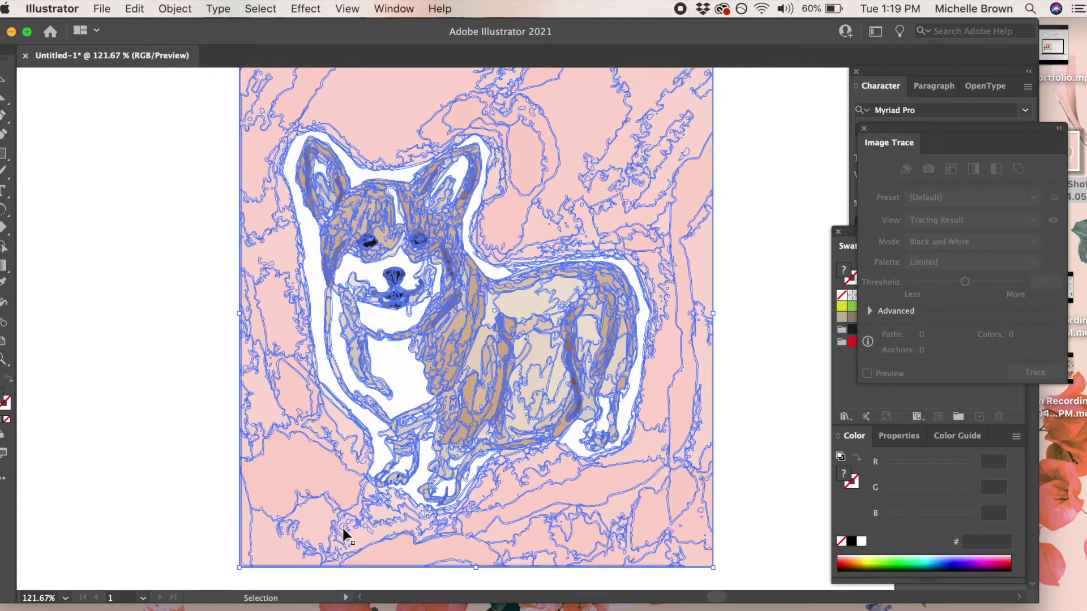
pyautogui.scroll(-5, 734, 413)
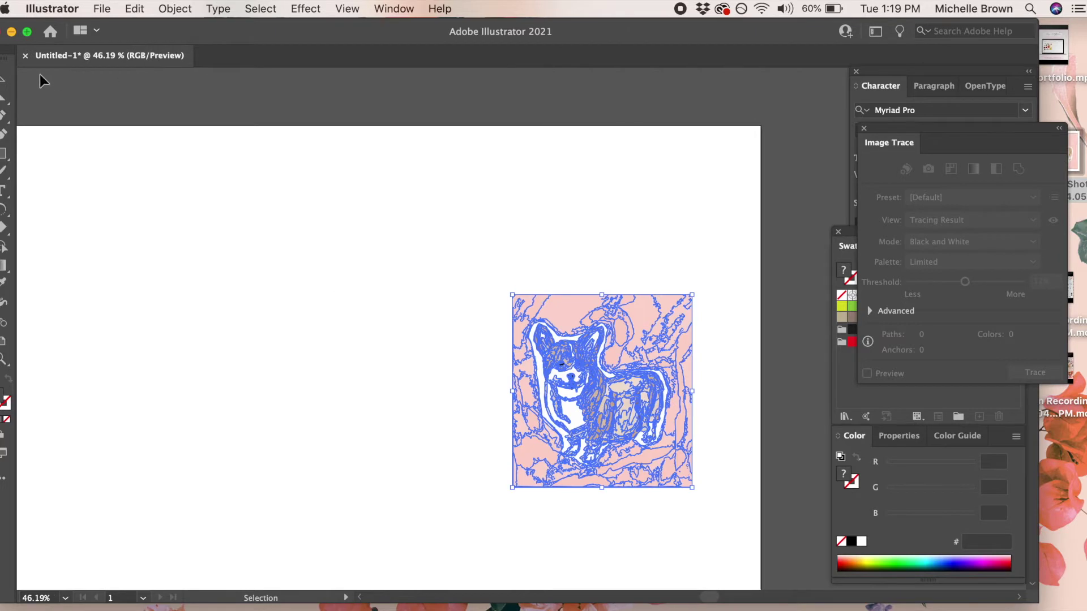
# Move the expanded corgi artwork across the canvas with the Selection tool
pyautogui.click(4, 78)
pyautogui.hscroll(6, 570, 375)
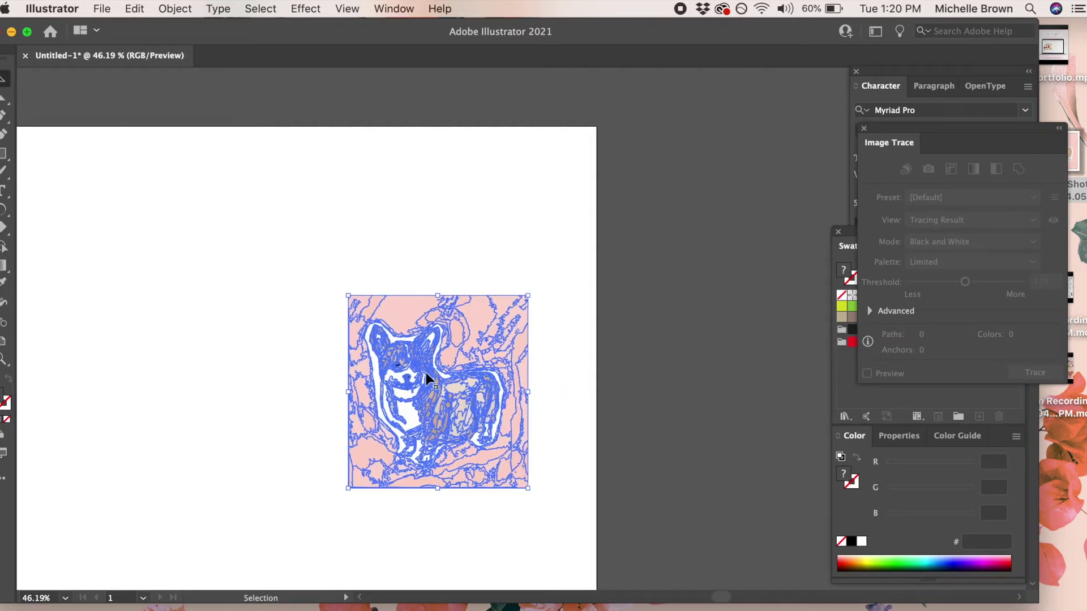
pyautogui.moveTo(426, 378); pyautogui.dragTo(720, 328)
pyautogui.click(694, 151)
pyautogui.scroll(10, 728, 264)
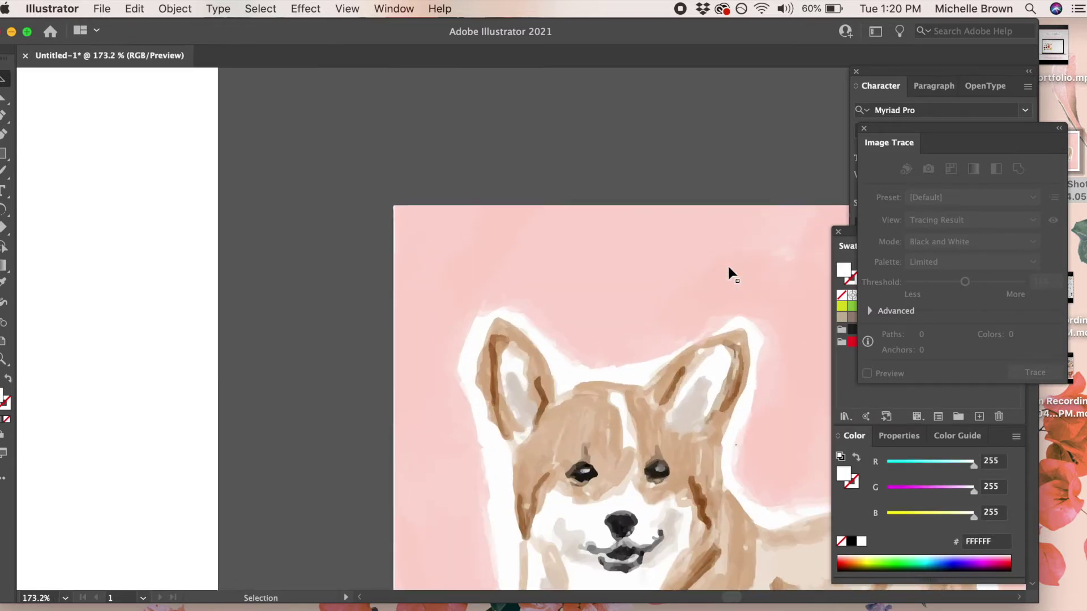
pyautogui.hscroll(-5, 728, 264)
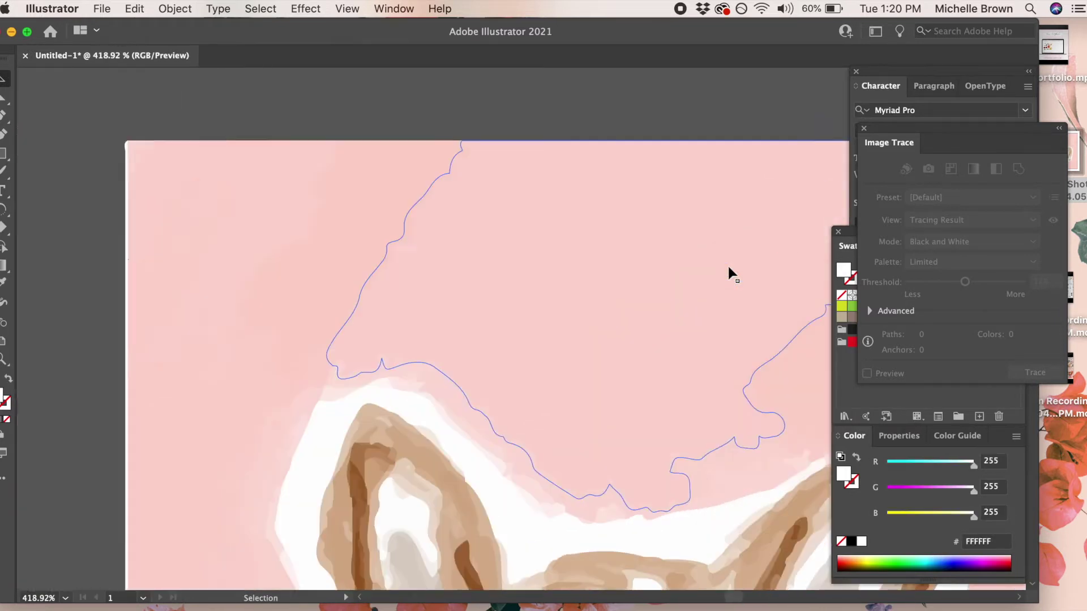
pyautogui.scroll(5, 195, 162)
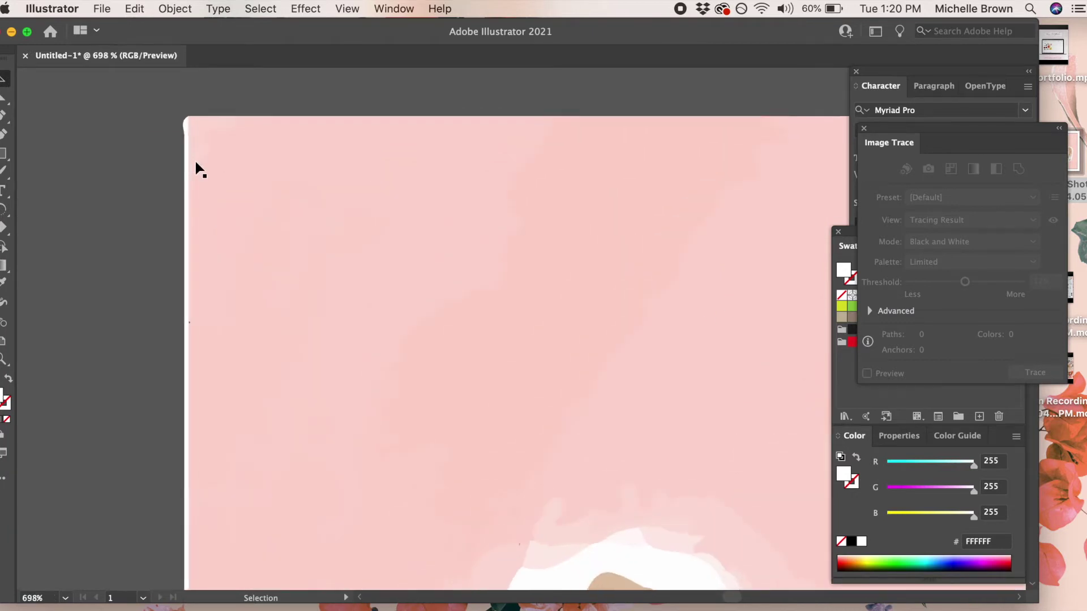
pyautogui.click(4, 95)
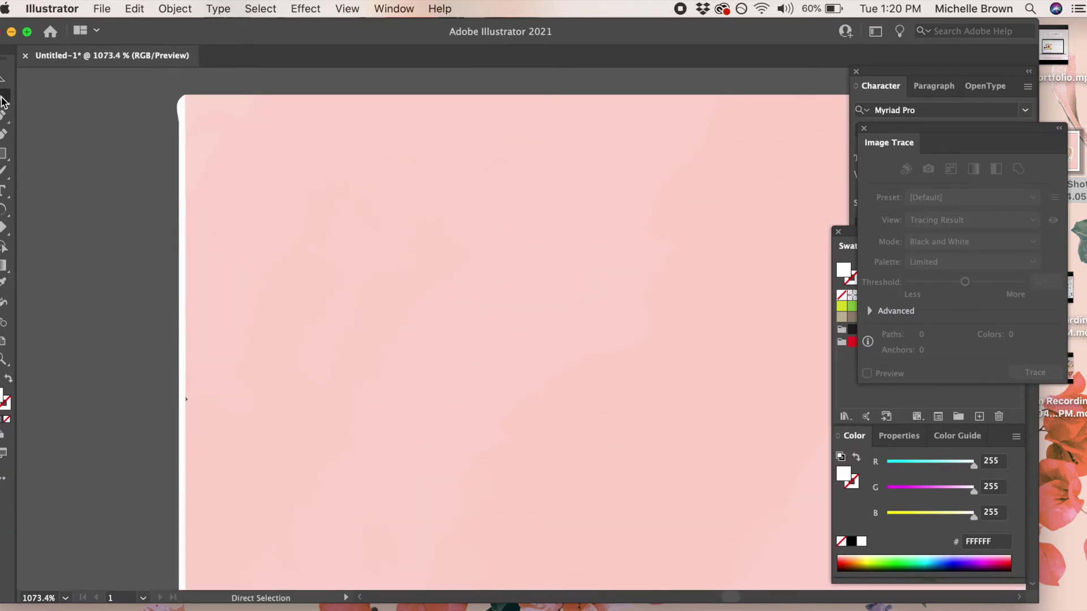
pyautogui.click(180, 158)
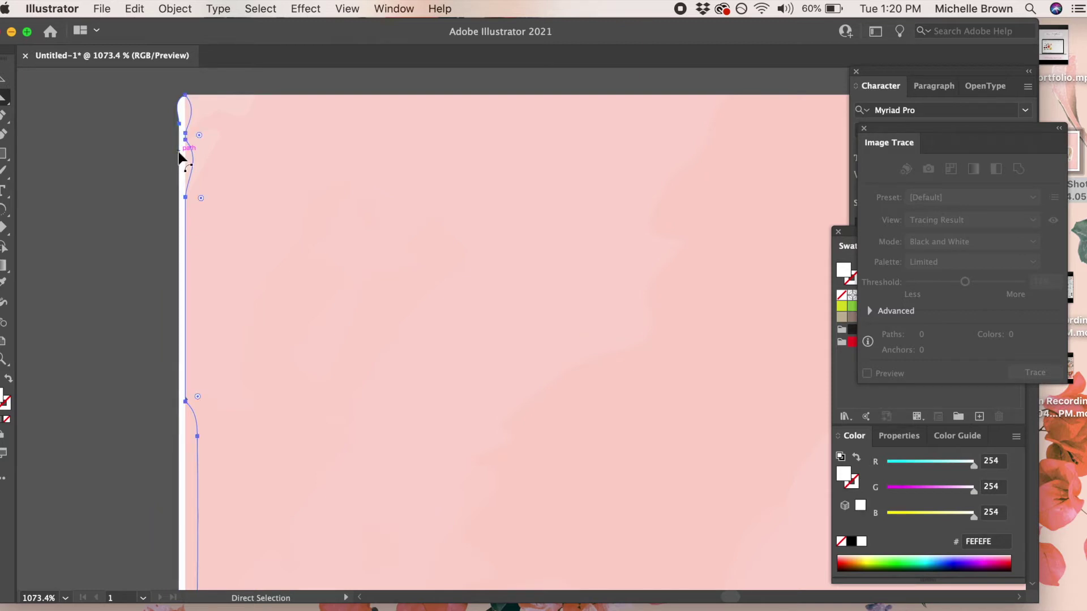
pyautogui.scroll(-2, 178, 152)
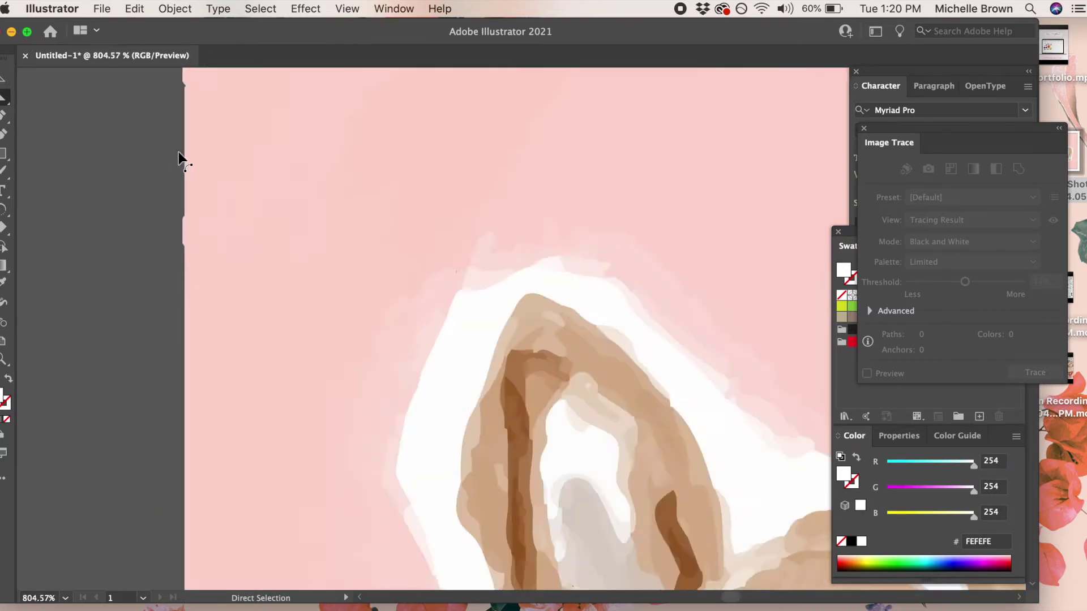
pyautogui.scroll(-6, 179, 151)
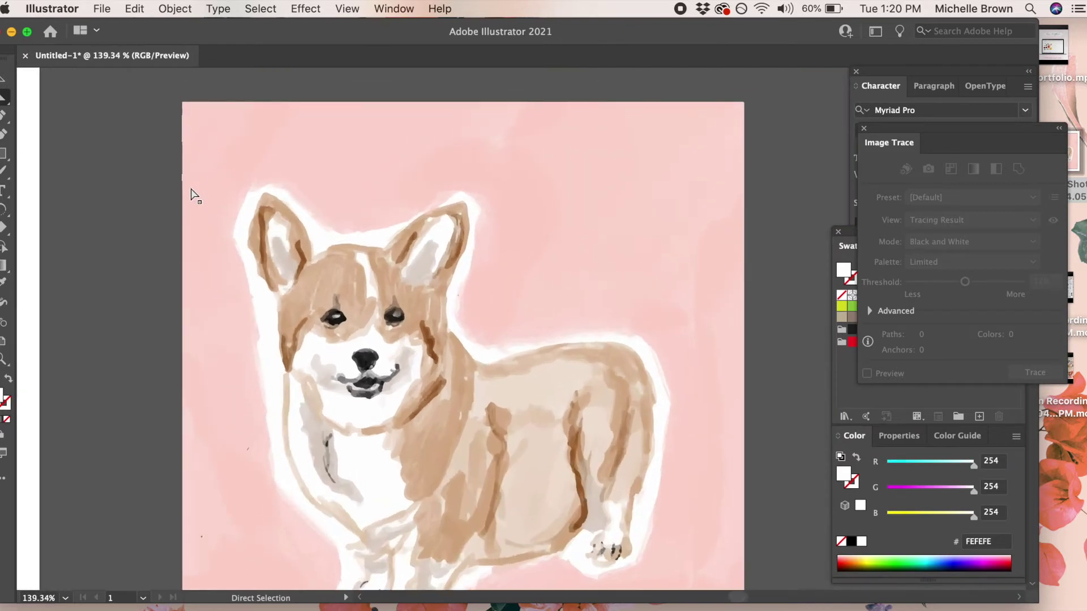
pyautogui.scroll(2, 191, 195)
pyautogui.scroll(-10, 191, 195)
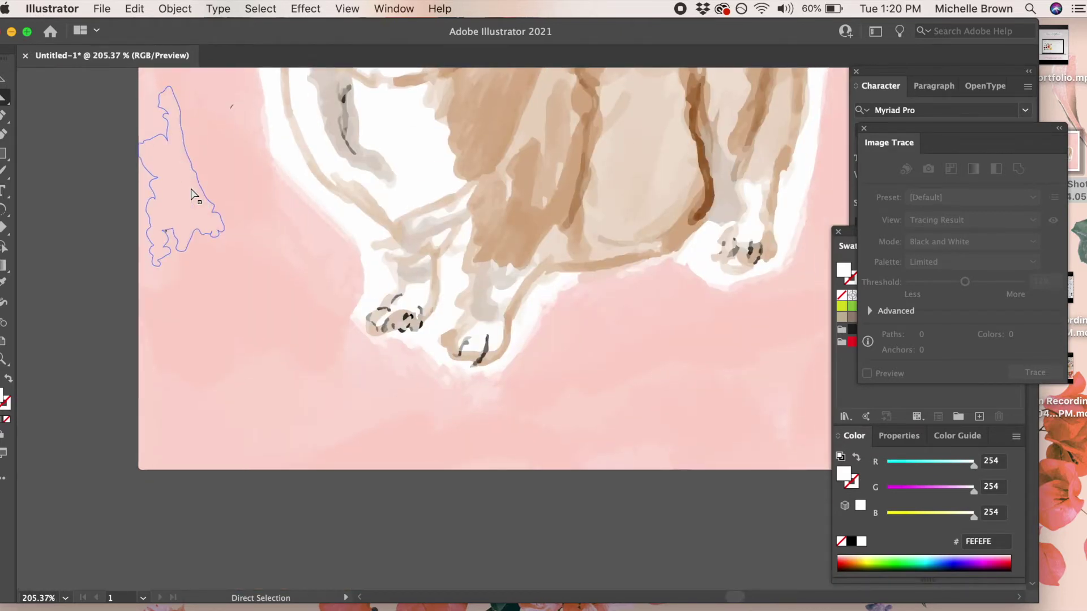
pyautogui.hscroll(5, 191, 195)
pyautogui.scroll(3, 191, 193)
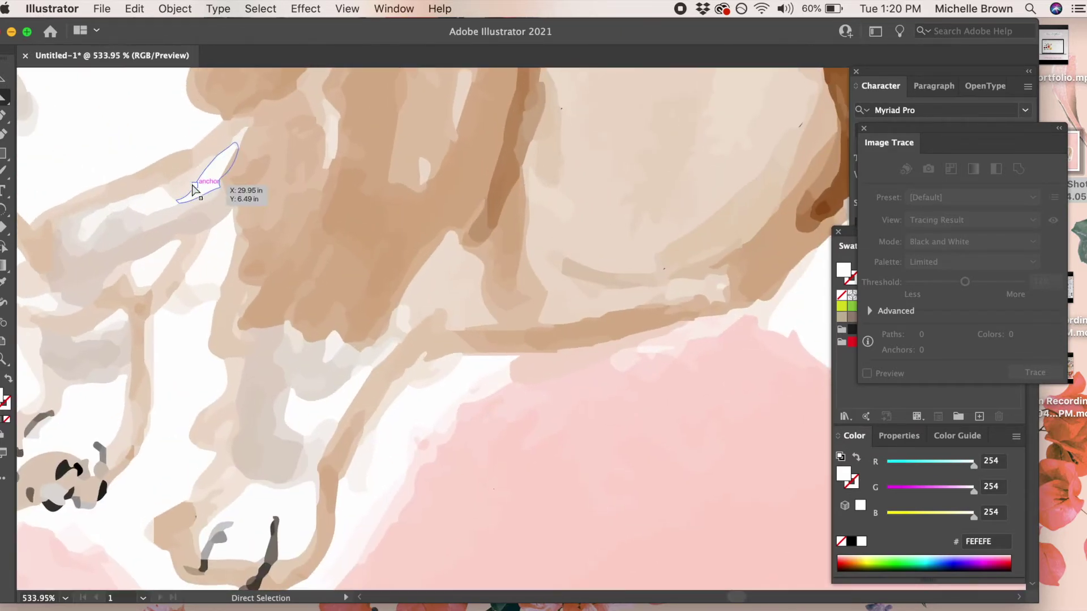
pyautogui.scroll(-5, 193, 190)
pyautogui.hscroll(8, 195, 190)
pyautogui.scroll(1, 198, 191)
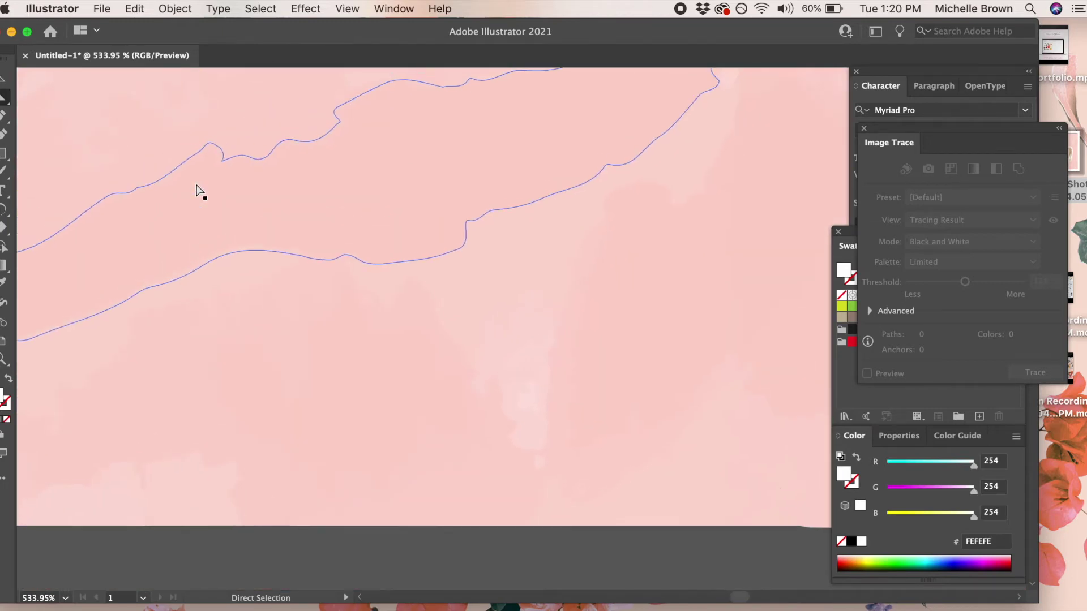
pyautogui.scroll(-2, 198, 193)
pyautogui.hscroll(5, 198, 193)
pyautogui.scroll(6, 199, 193)
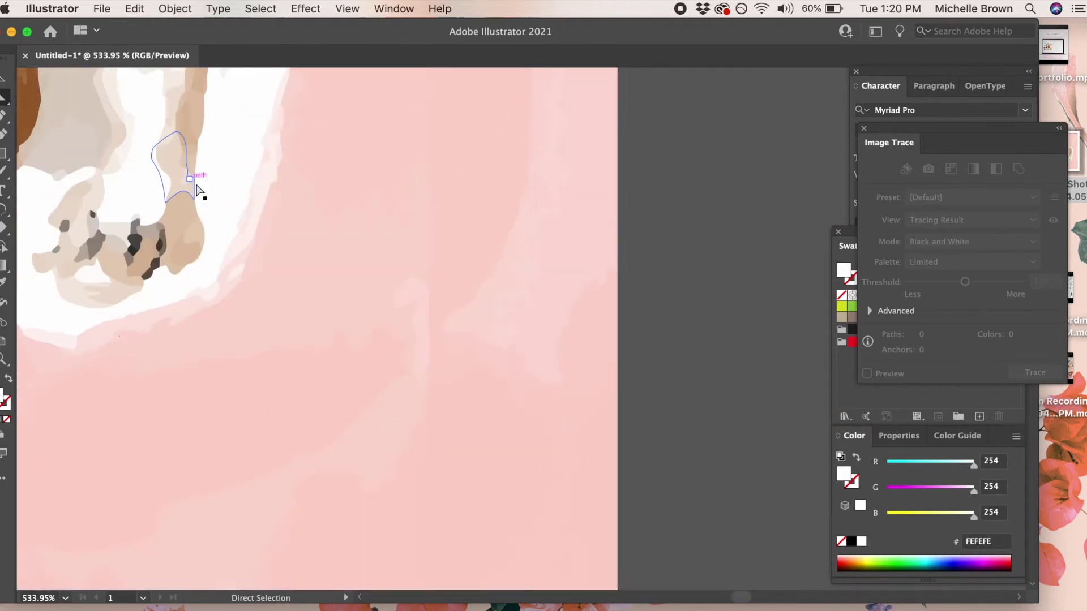
pyautogui.scroll(-4, 197, 191)
pyautogui.scroll(4, 197, 190)
pyautogui.hscroll(-5, 197, 191)
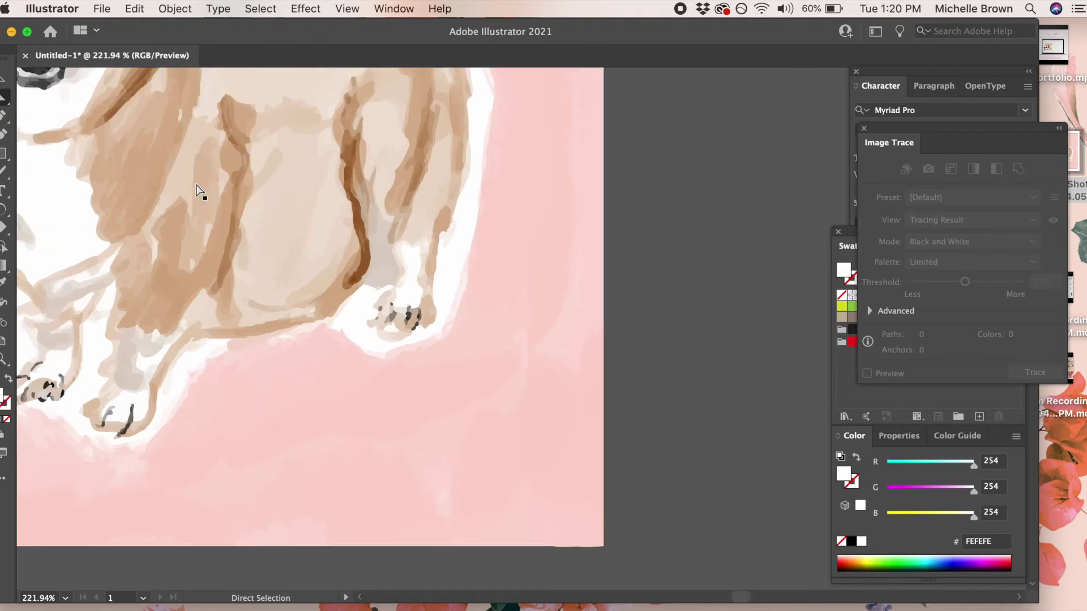
pyautogui.scroll(-5, 197, 190)
pyautogui.hscroll(-8, 198, 192)
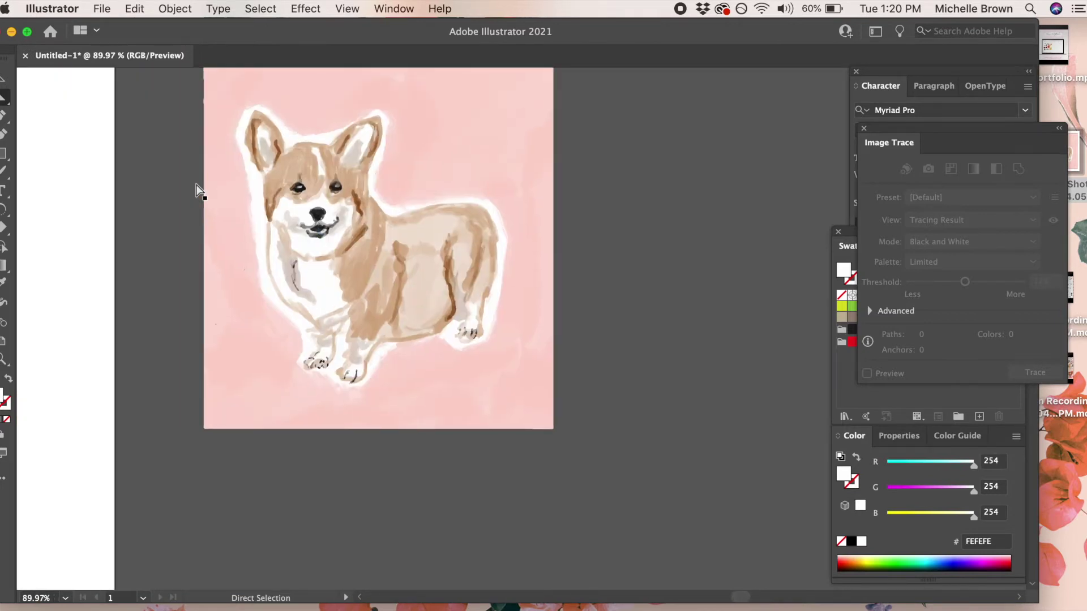
pyautogui.scroll(-2, 197, 190)
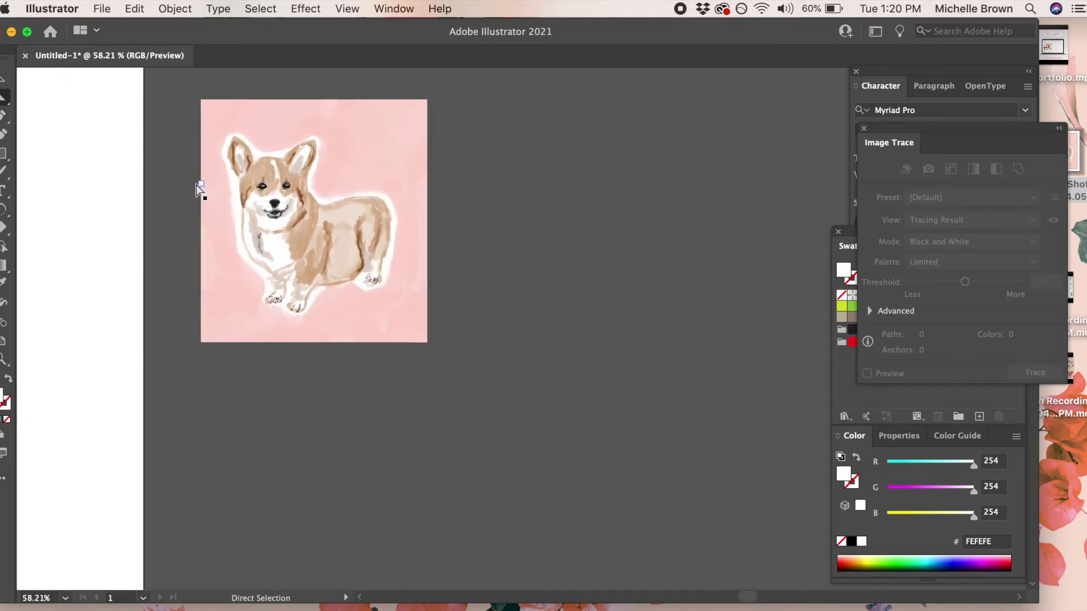
pyautogui.press('v')
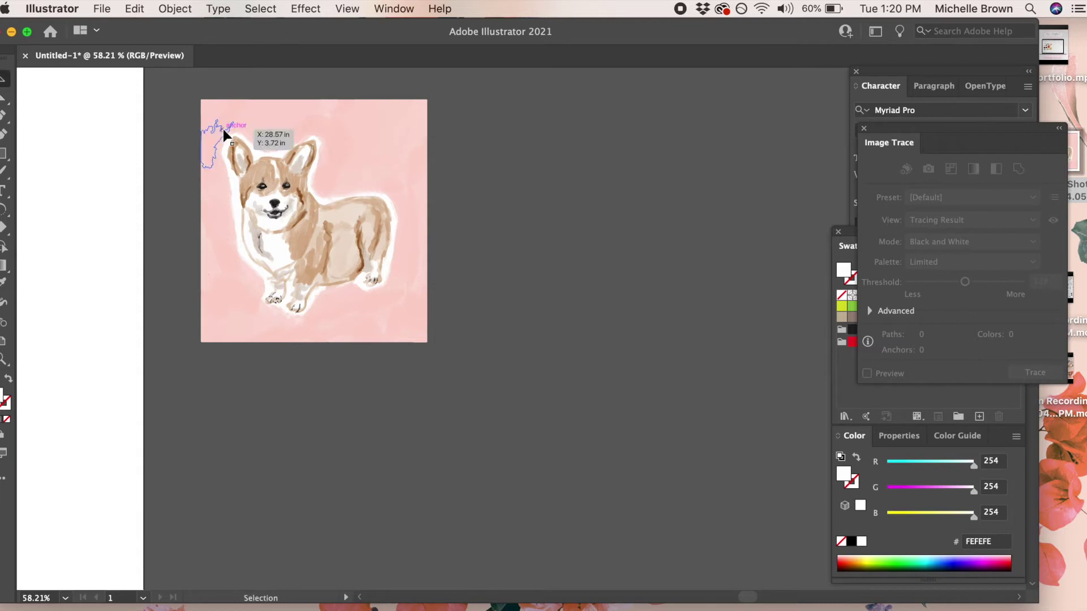
# Make a pattern from the selected corgi artwork via Object > Pattern > Make, confirming the swatch notice
pyautogui.click(230, 126)
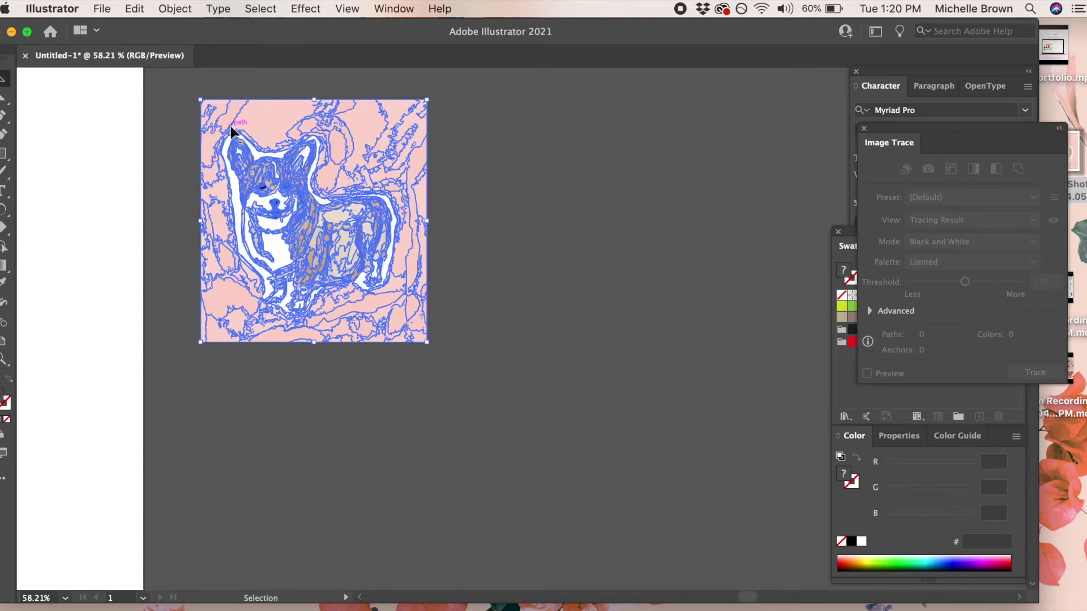
pyautogui.click(170, 8)
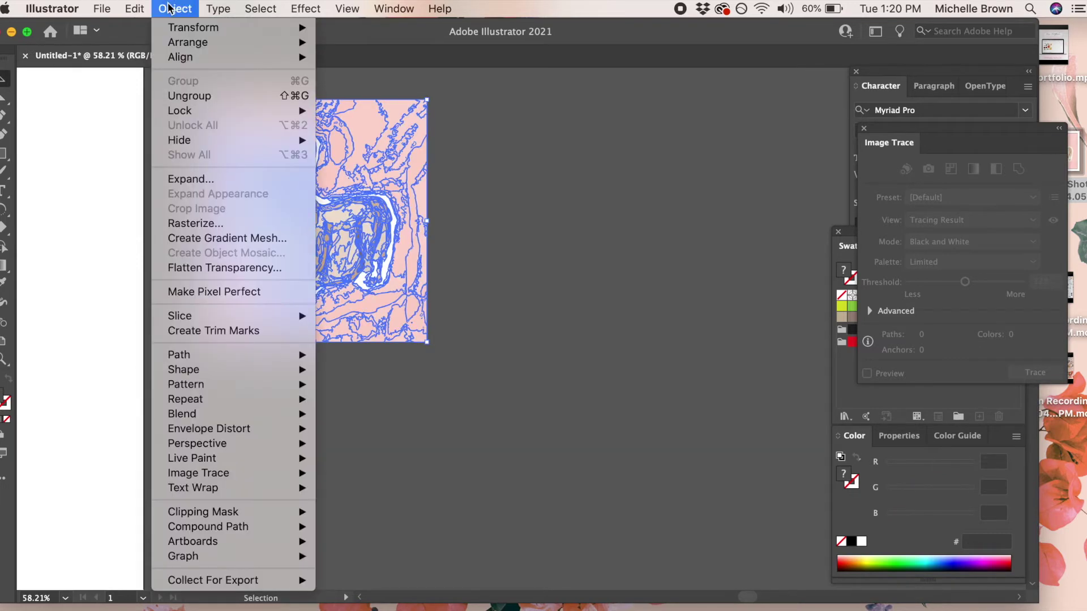
pyautogui.moveTo(223, 386)
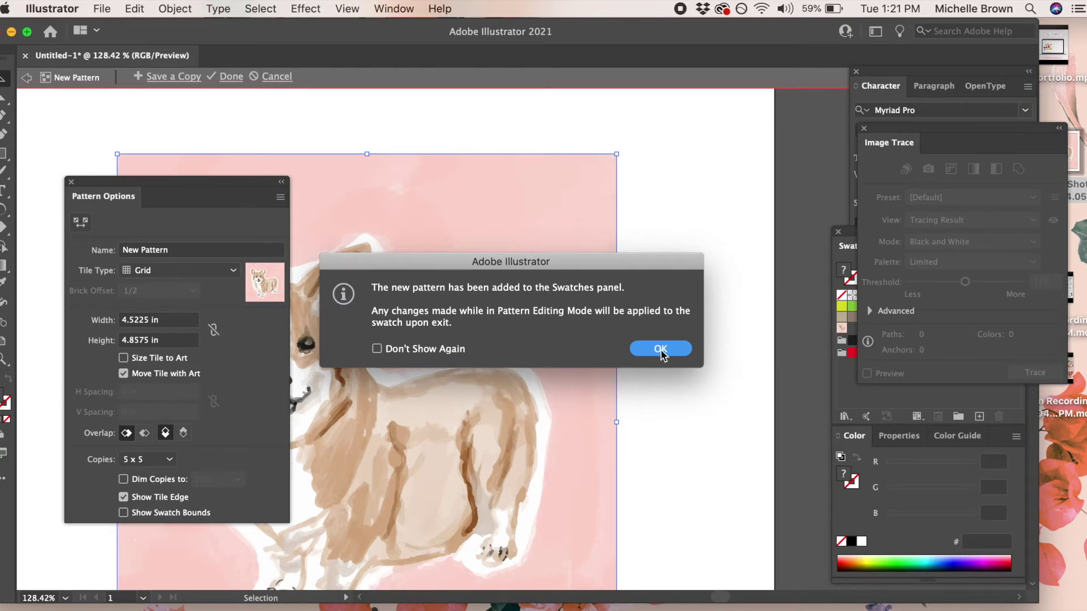
pyautogui.press('Return')
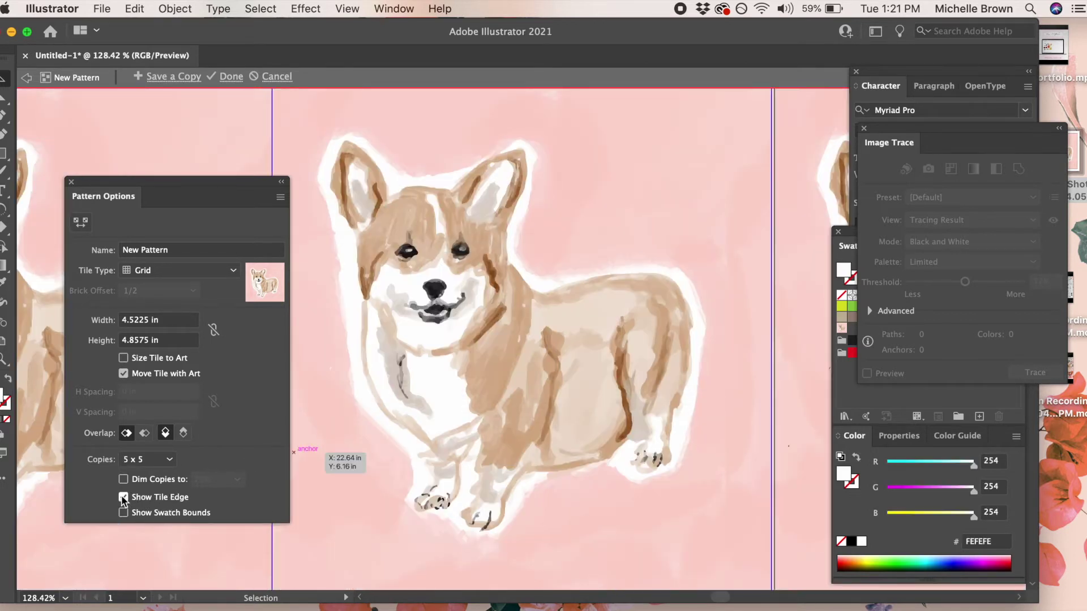
# Turn off Show Tile Edge in Pattern Options
pyautogui.click(124, 498)
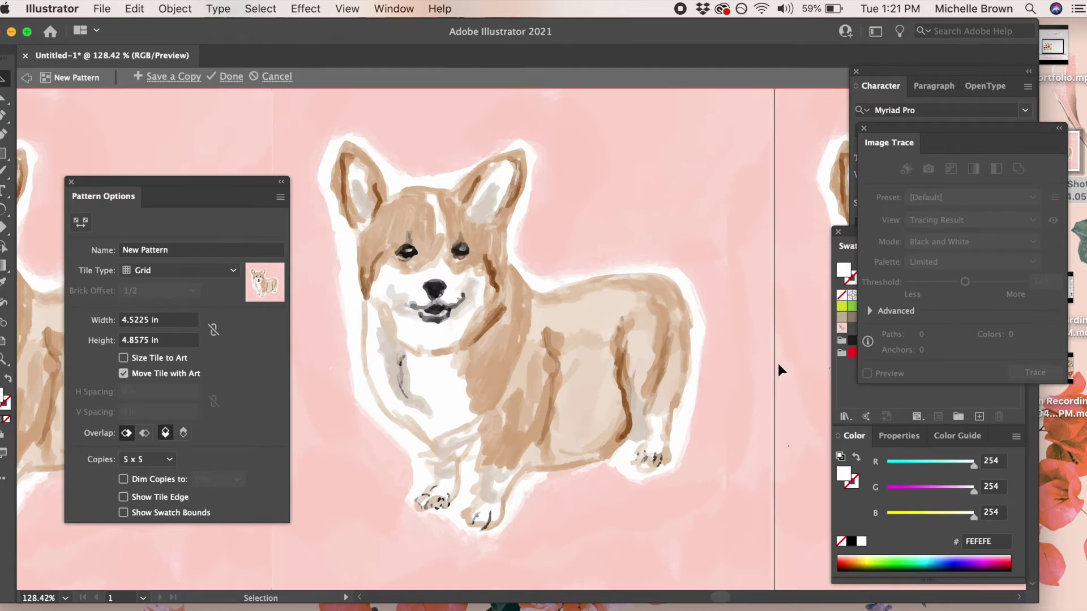
pyautogui.scroll(-1, 764, 380)
pyautogui.scroll(-10, 510, 345)
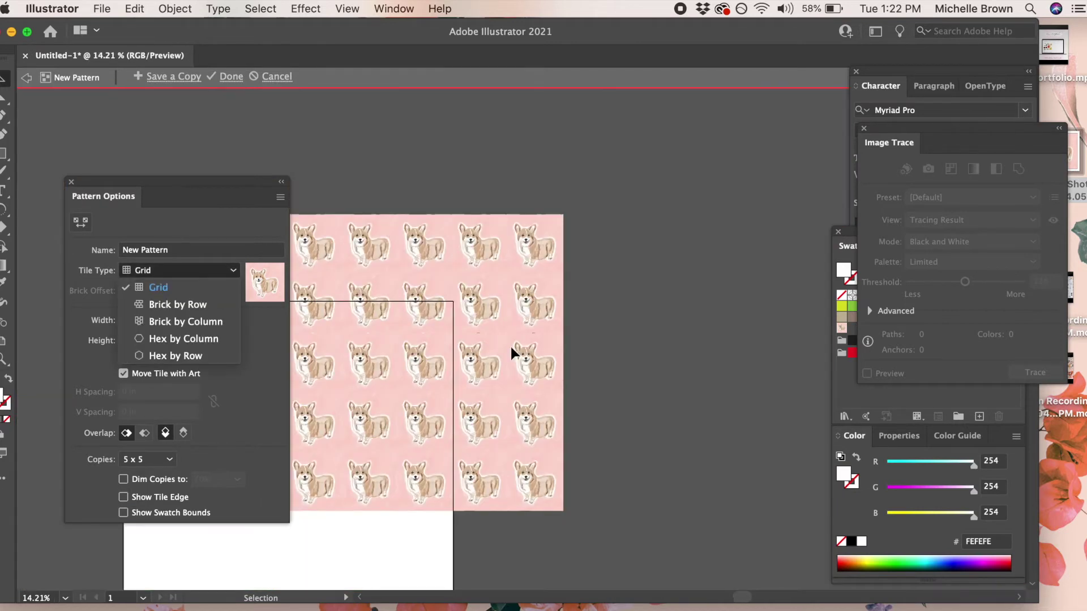
pyautogui.hscroll(-5, 511, 346)
pyautogui.scroll(2, 515, 343)
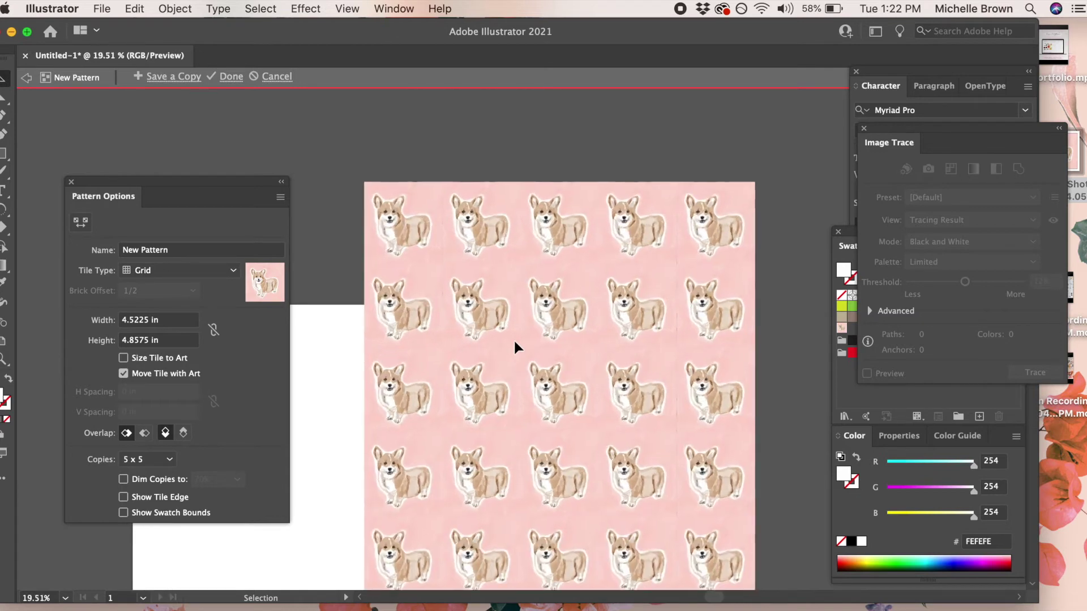
pyautogui.scroll(-2, 514, 343)
pyautogui.hscroll(1, 515, 344)
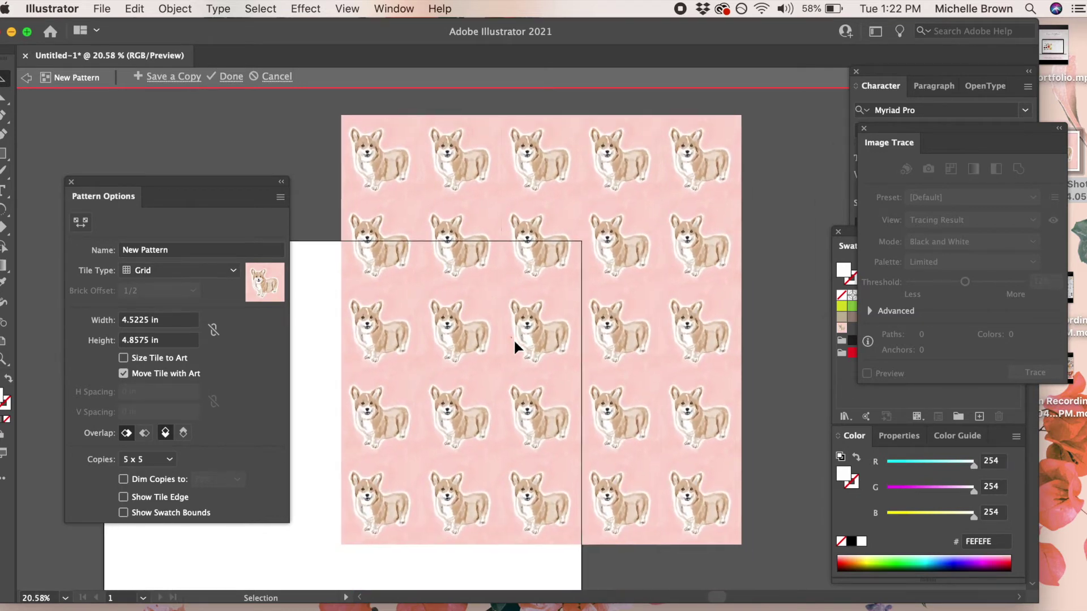
# Set the pattern Tile Type to Brick by Row, then Brick by Column
pyautogui.click(200, 274)
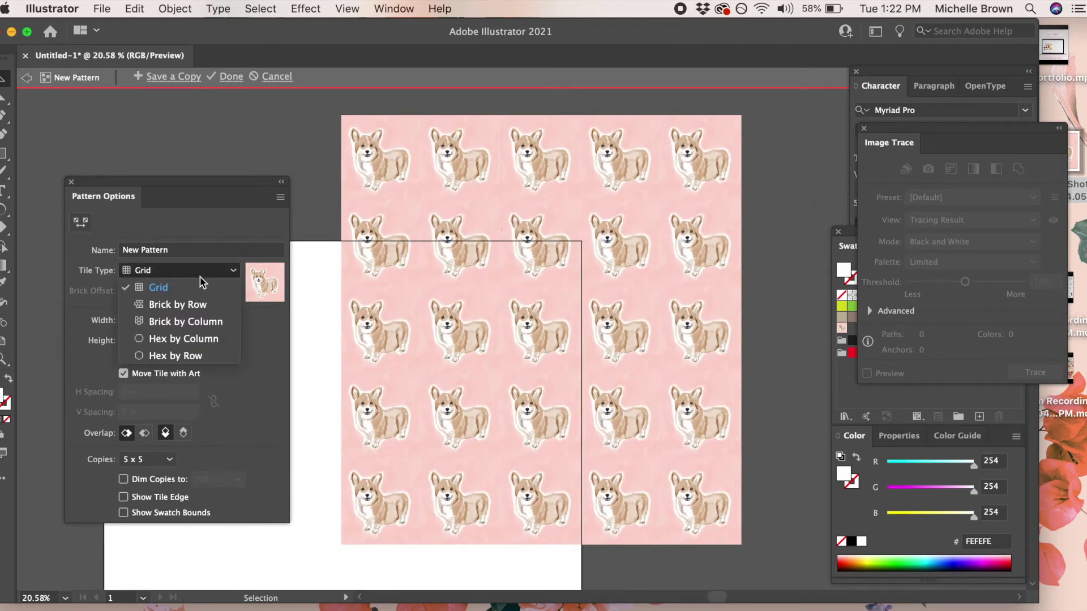
pyautogui.click(202, 306)
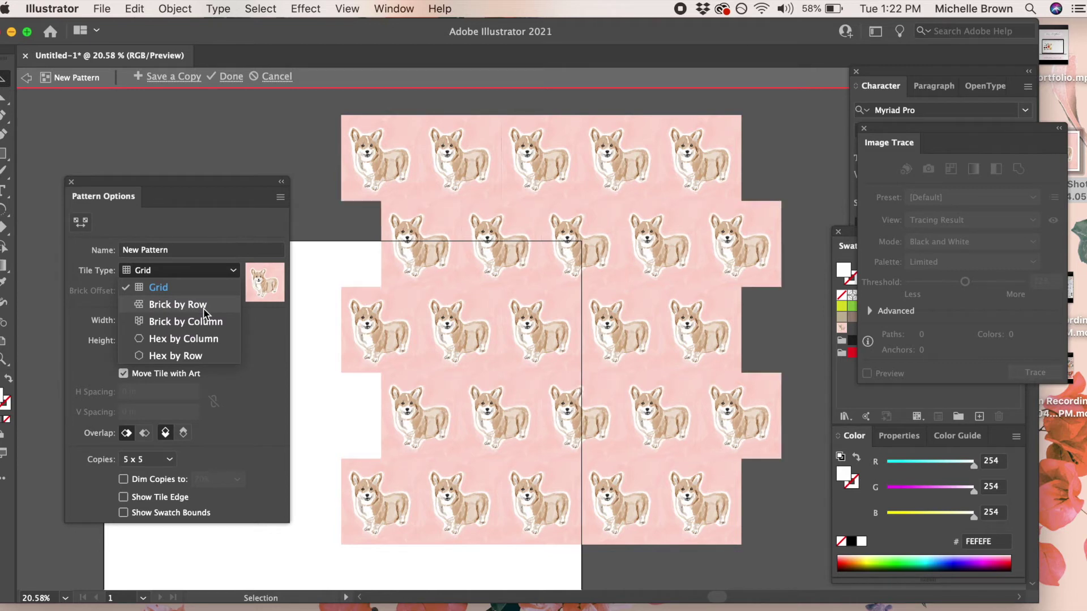
pyautogui.click(209, 275)
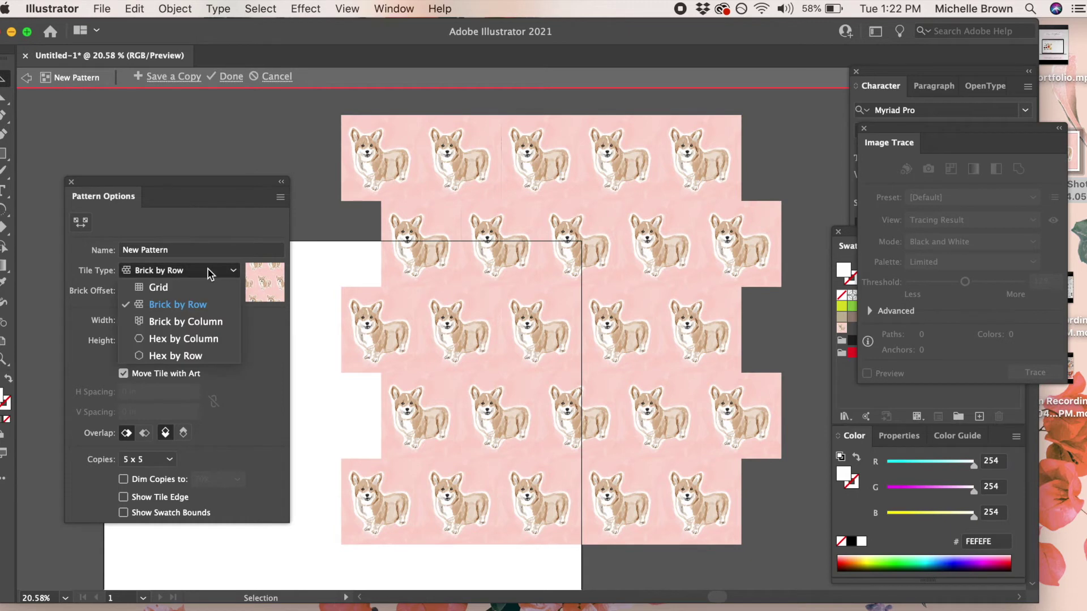
pyautogui.click(202, 321)
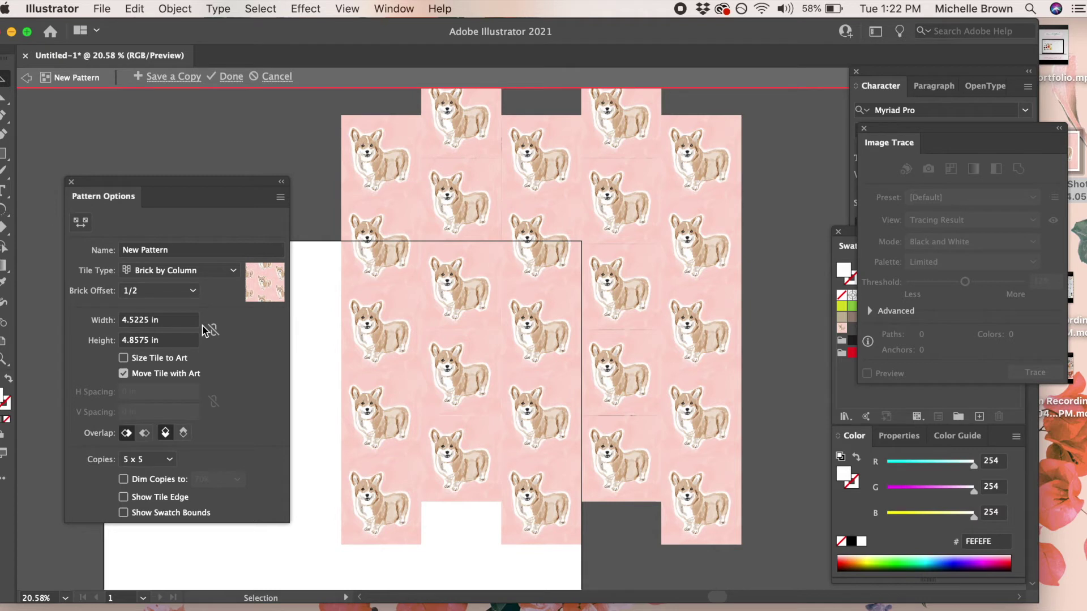
# Rename the New Pattern to 'Corgi Pattern' in Pattern Options
pyautogui.click(851, 236)
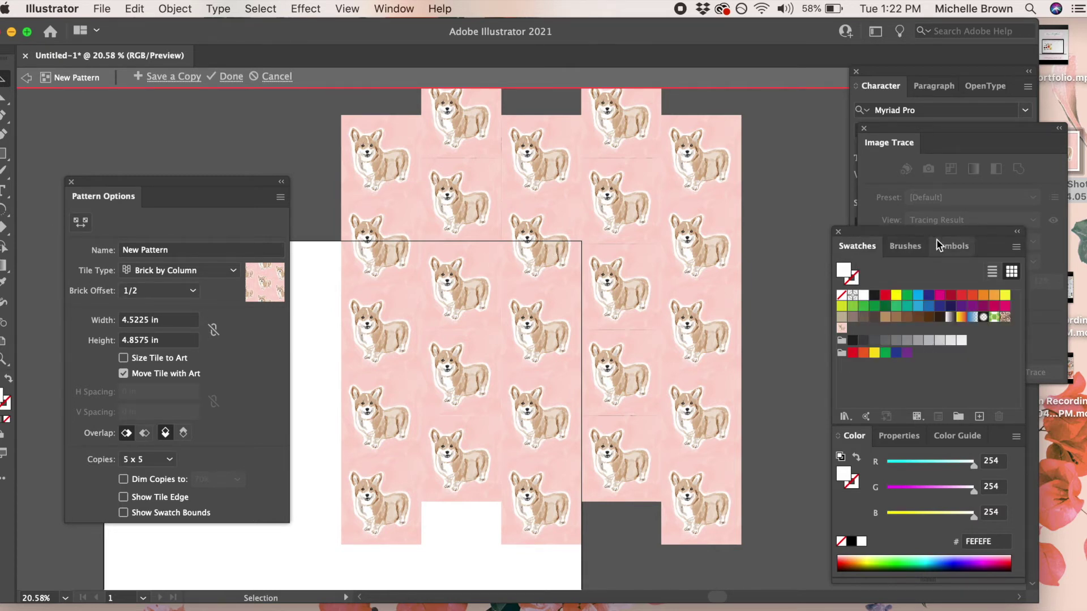
pyautogui.click(218, 245)
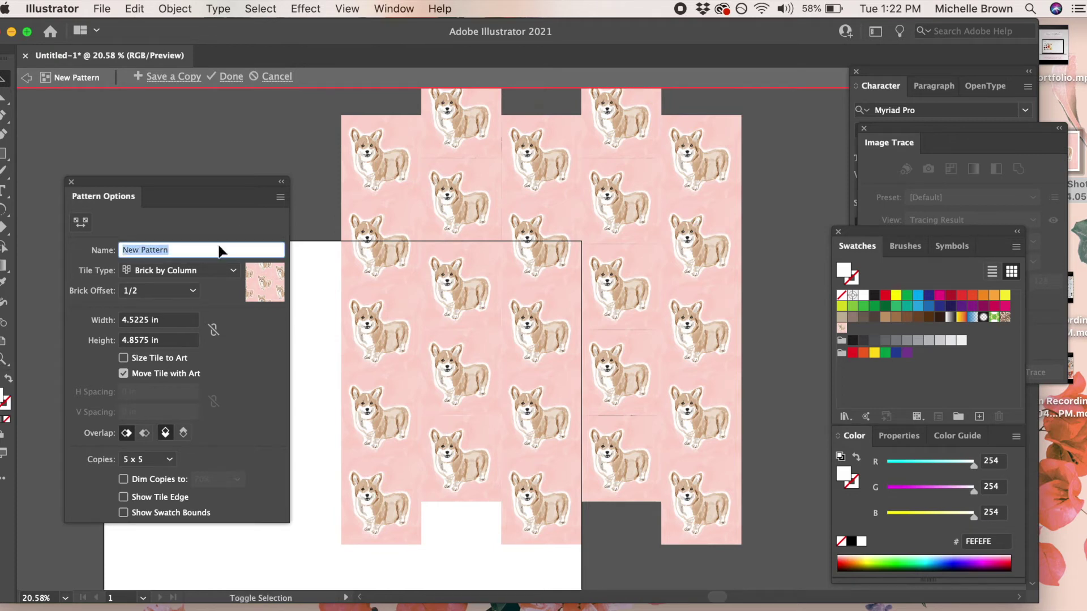
pyautogui.write('Corgi')
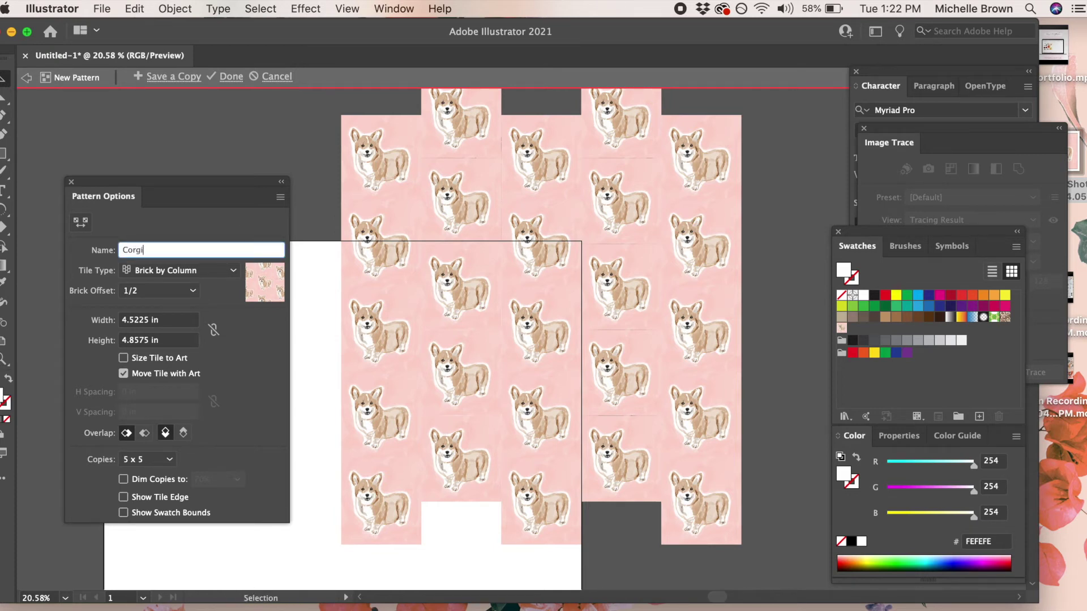
pyautogui.write(' Pattern')
# Add the corgi artwork to the Swatches panel and select the Corgi Pattern swatch
pyautogui.moveTo(504, 299); pyautogui.dragTo(967, 366)
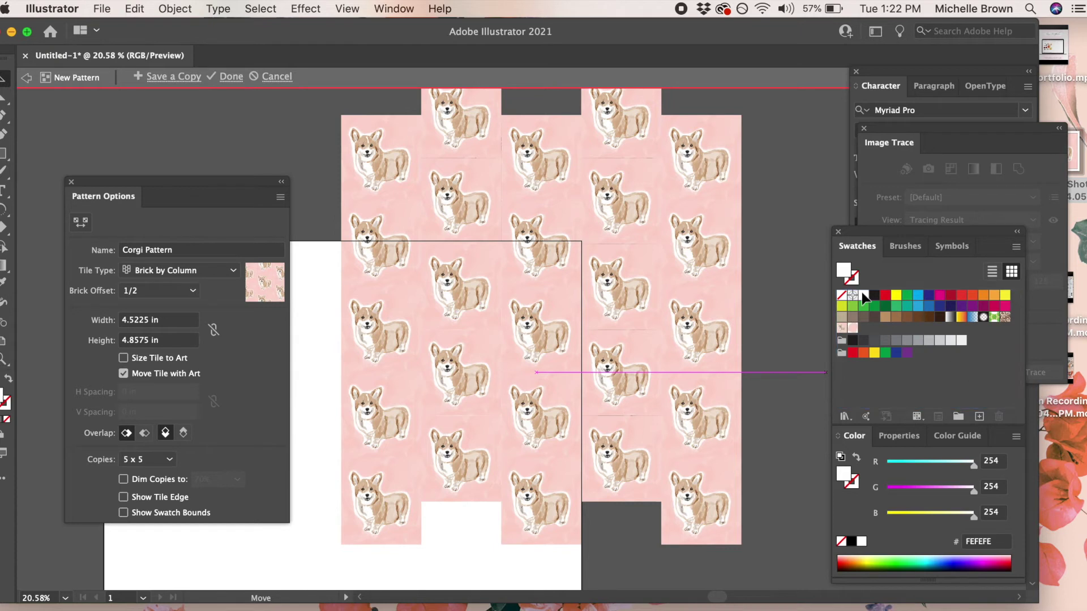
pyautogui.click(854, 328)
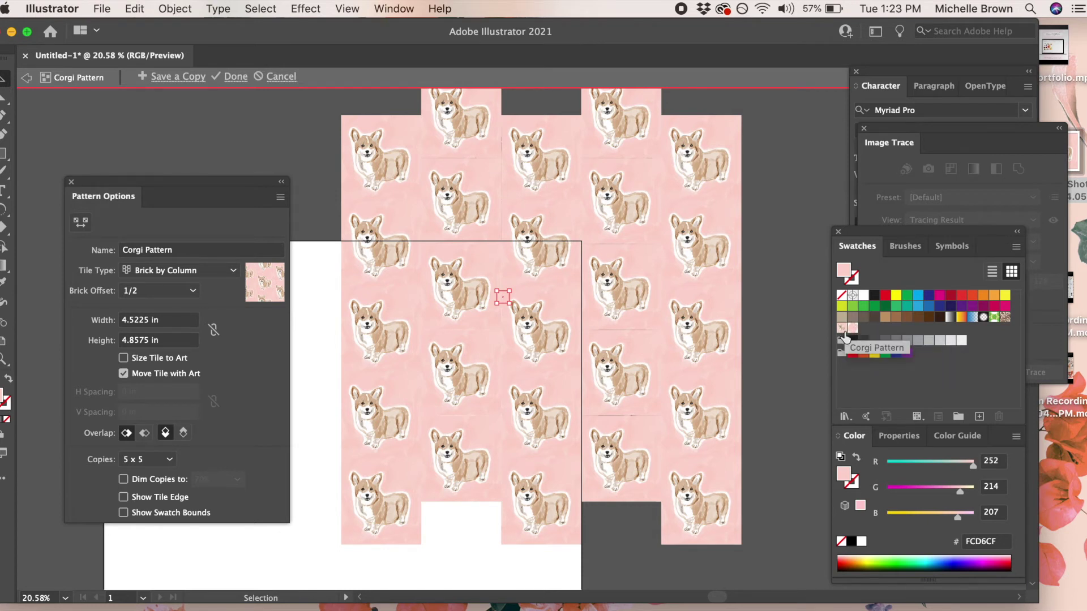
pyautogui.click(844, 331)
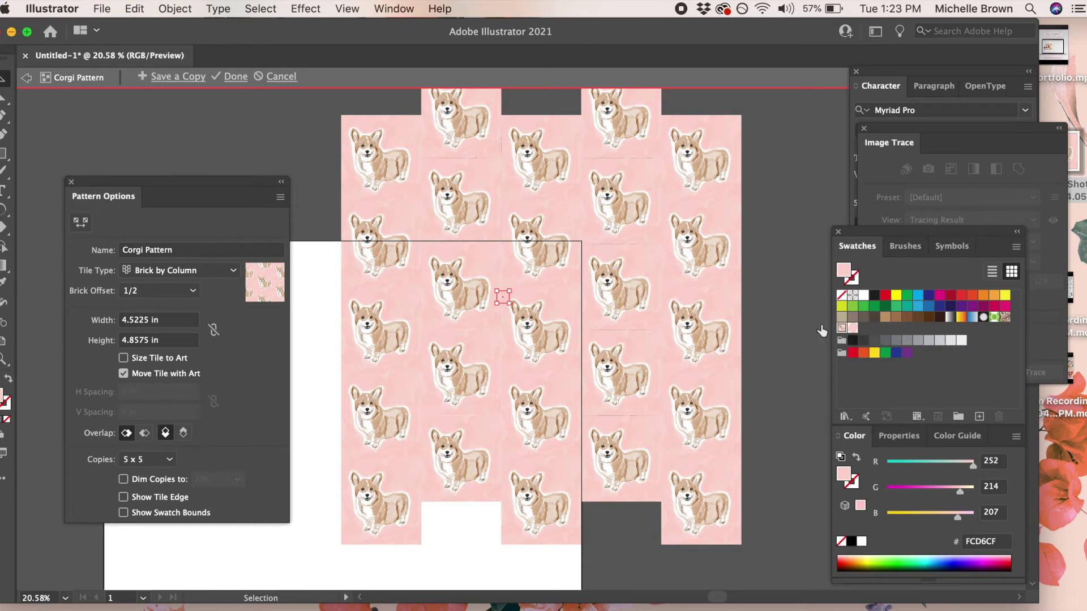
pyautogui.click(192, 78)
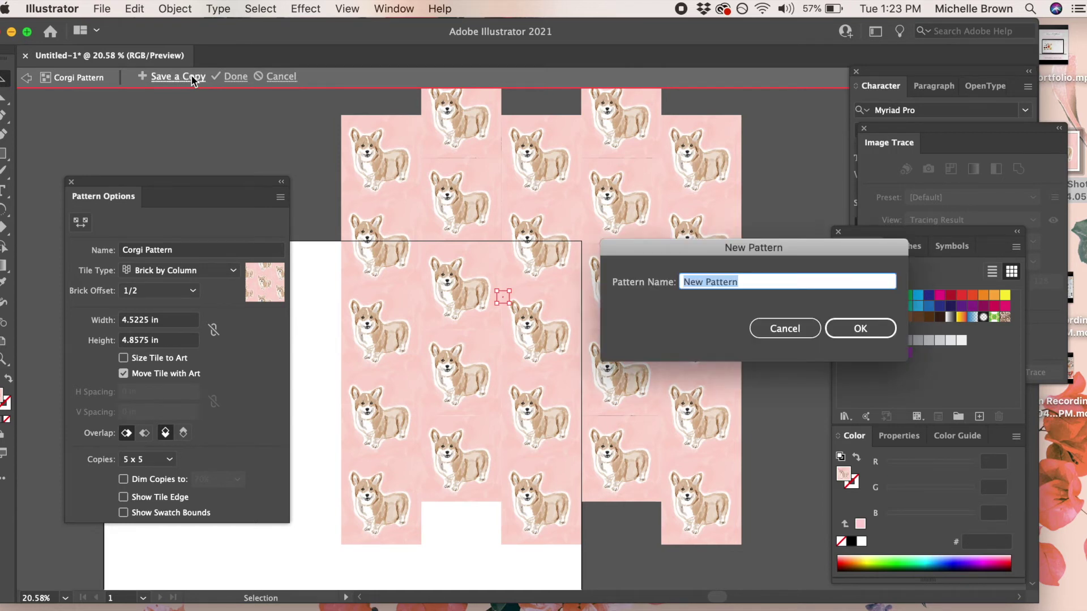
# Name the saved pattern copy 'Corgi Pattern 2' and confirm
pyautogui.write('Cori')
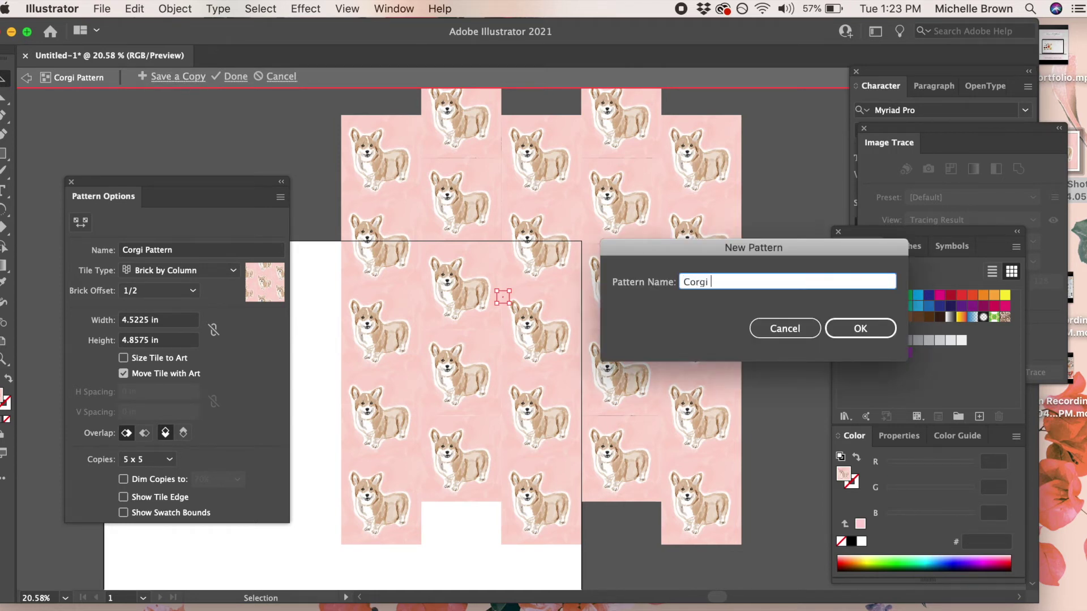
pyautogui.write('i Pattern')
pyautogui.click(861, 336)
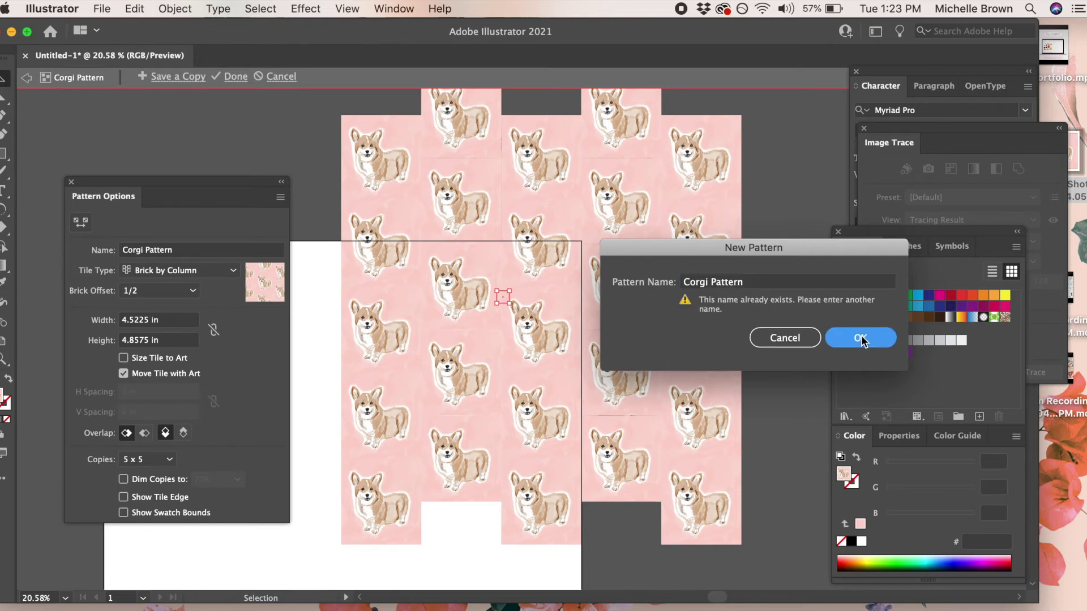
pyautogui.doubleClick(802, 283)
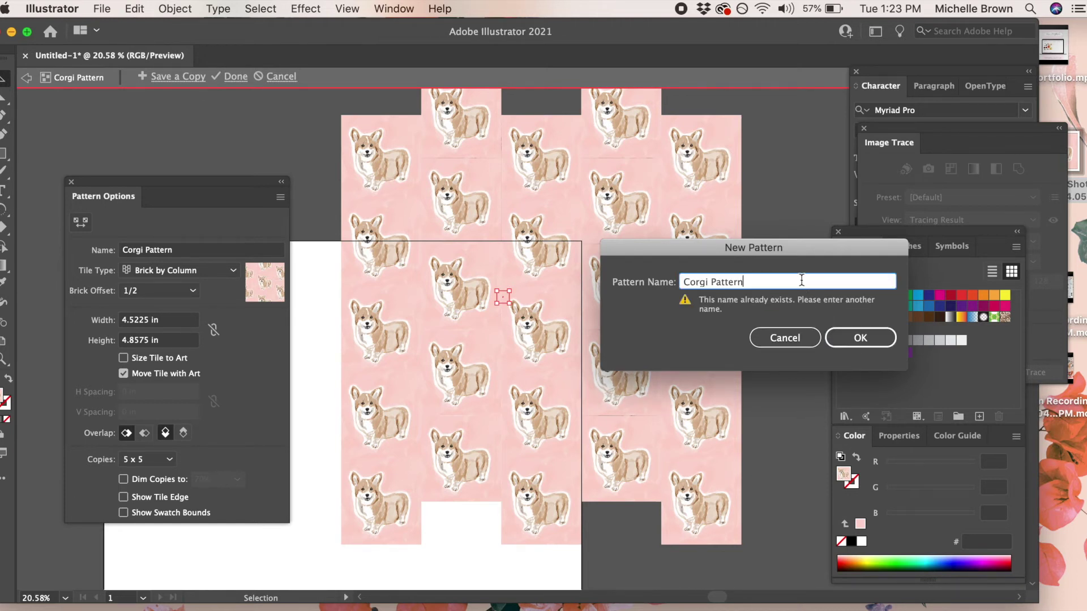
pyautogui.click(801, 283)
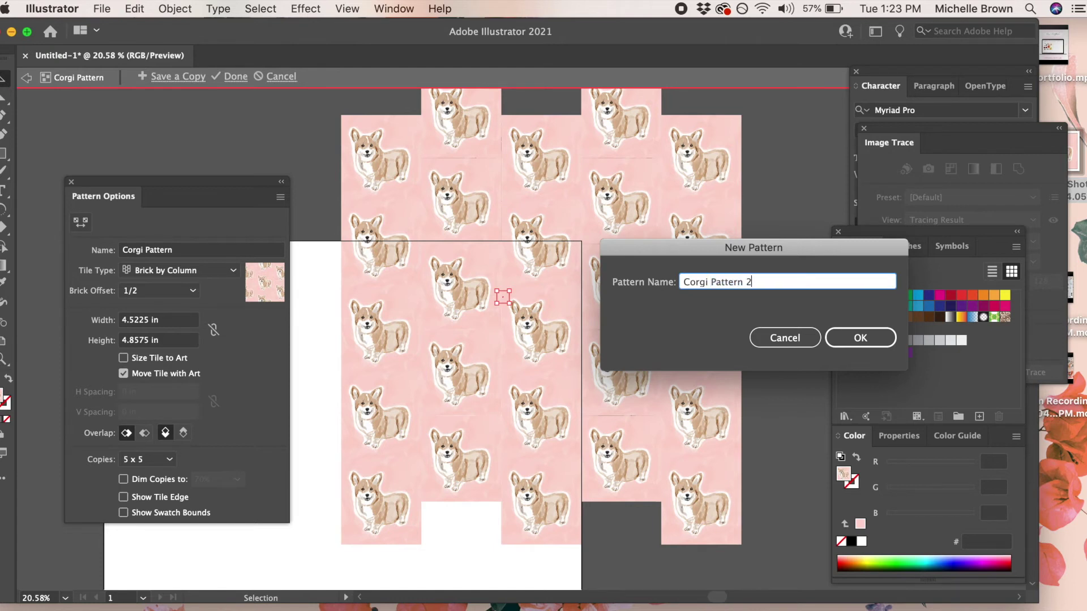
pyautogui.click(871, 337)
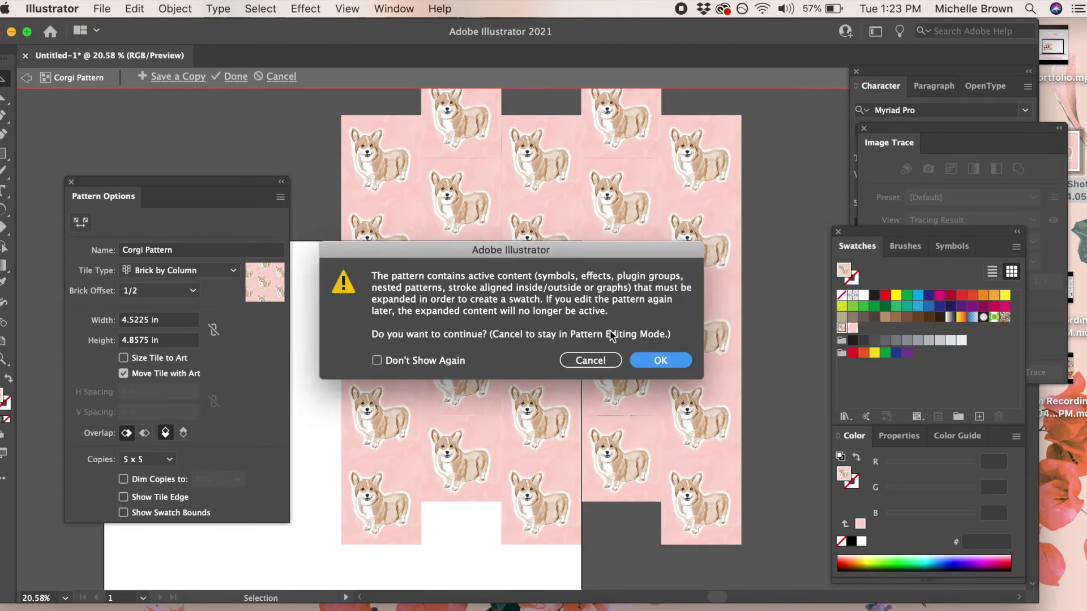
# Accept the active-content expansion and swatch-added notices, then finish pattern editing
pyautogui.click(674, 362)
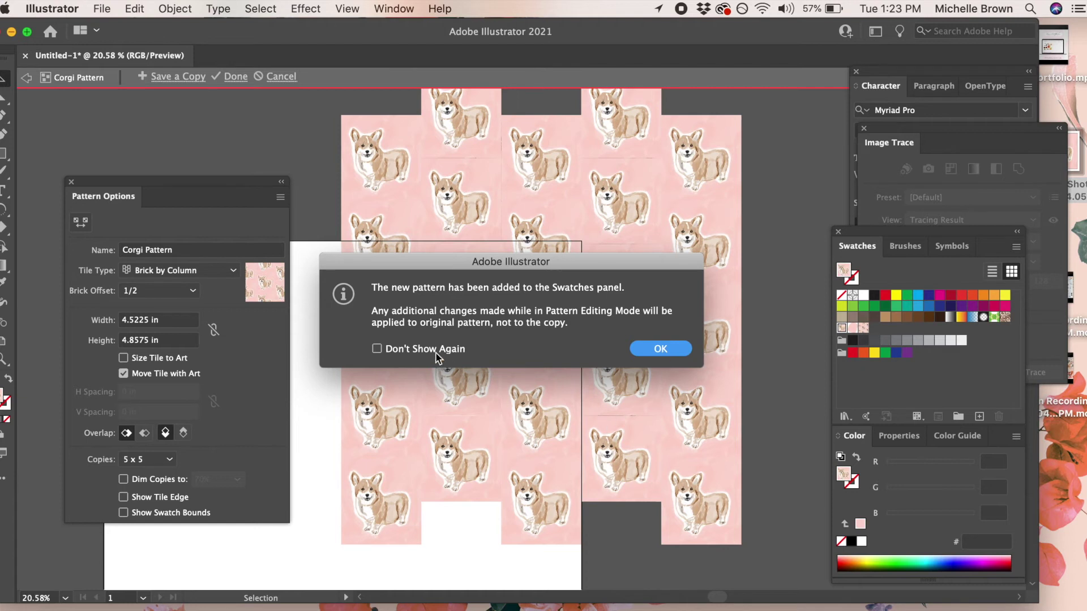
pyautogui.click(667, 349)
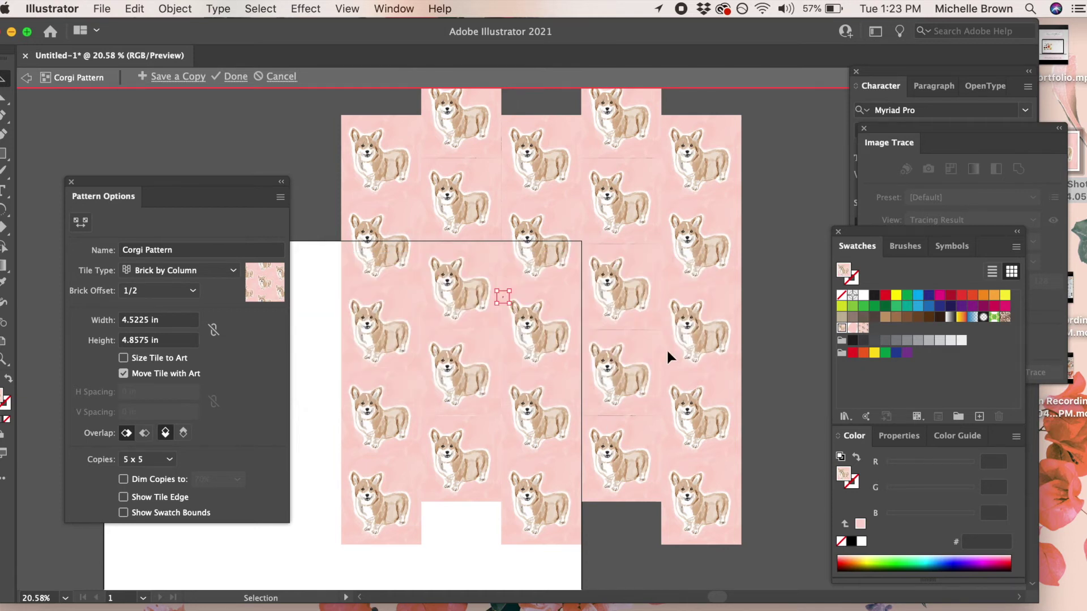
pyautogui.click(234, 78)
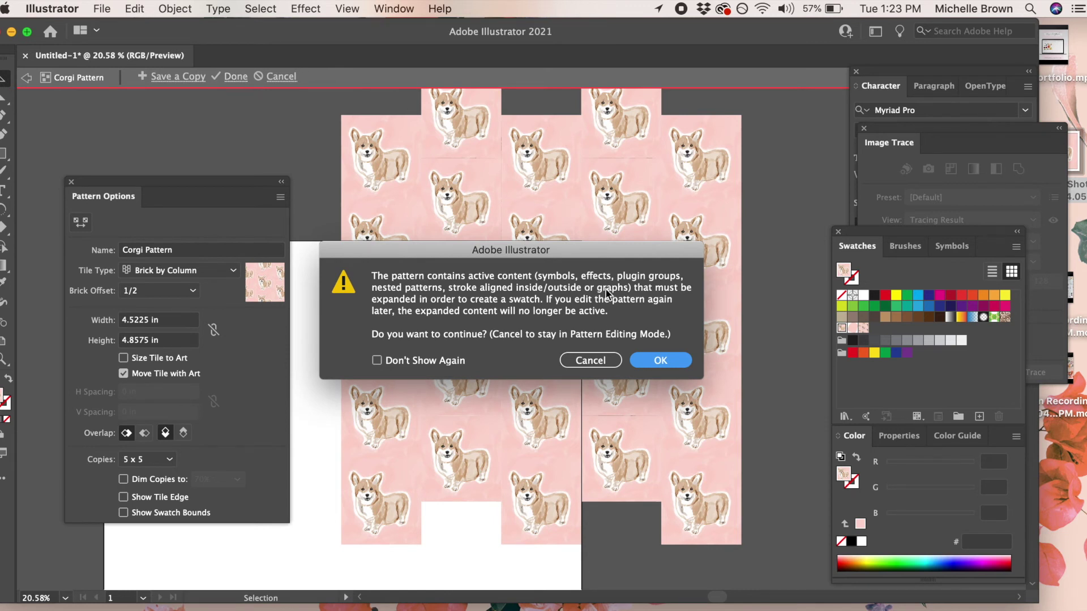
# Leave pattern editing and draw a large rectangle filled with Corgi Pattern 2 in the artboard's lower half
pyautogui.click(674, 361)
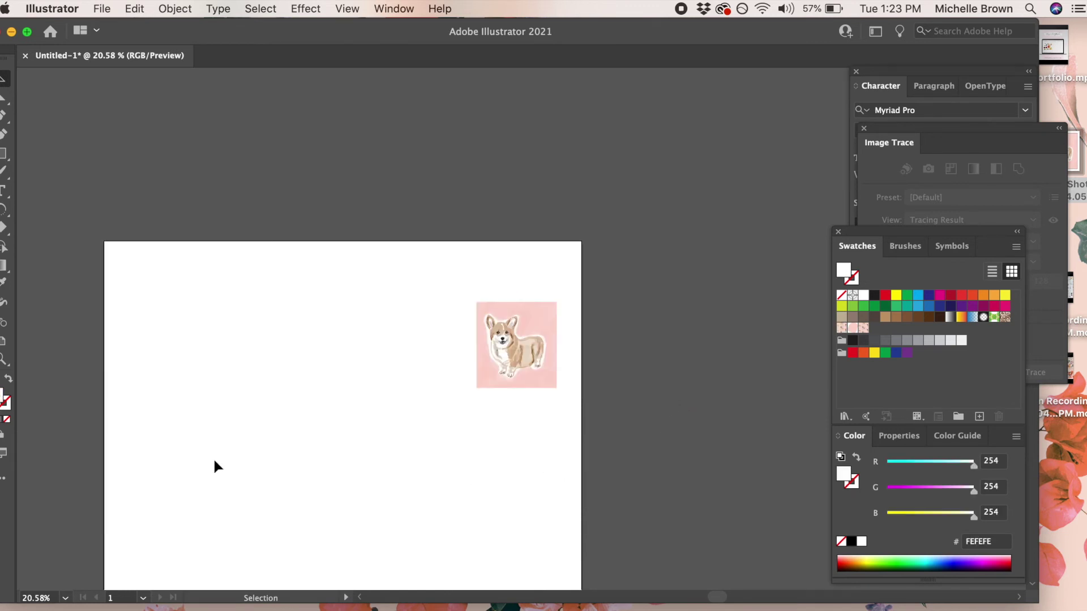
pyautogui.click(1, 156)
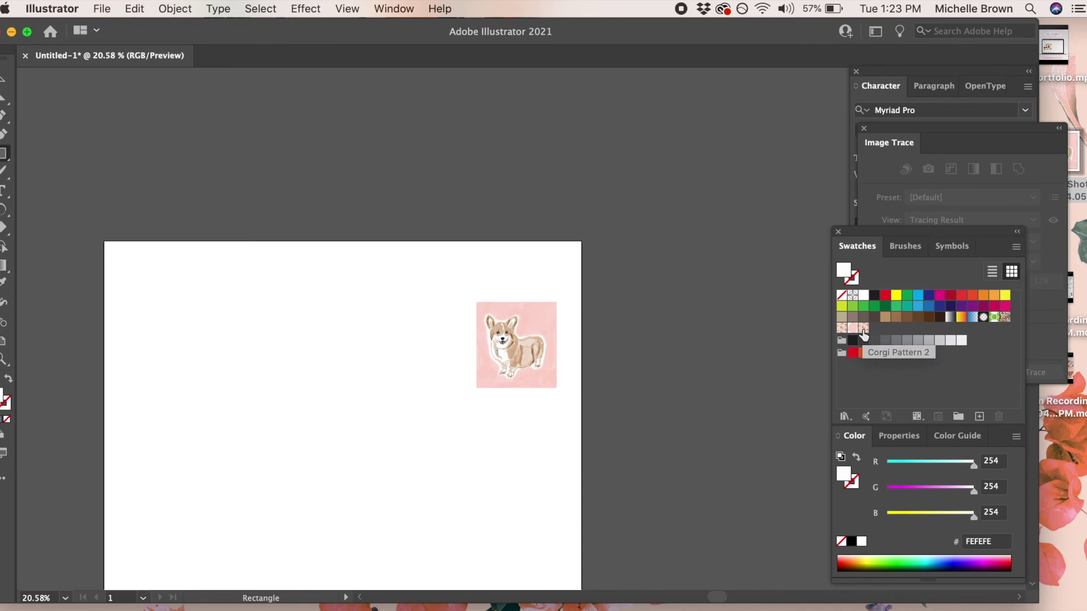
pyautogui.click(863, 329)
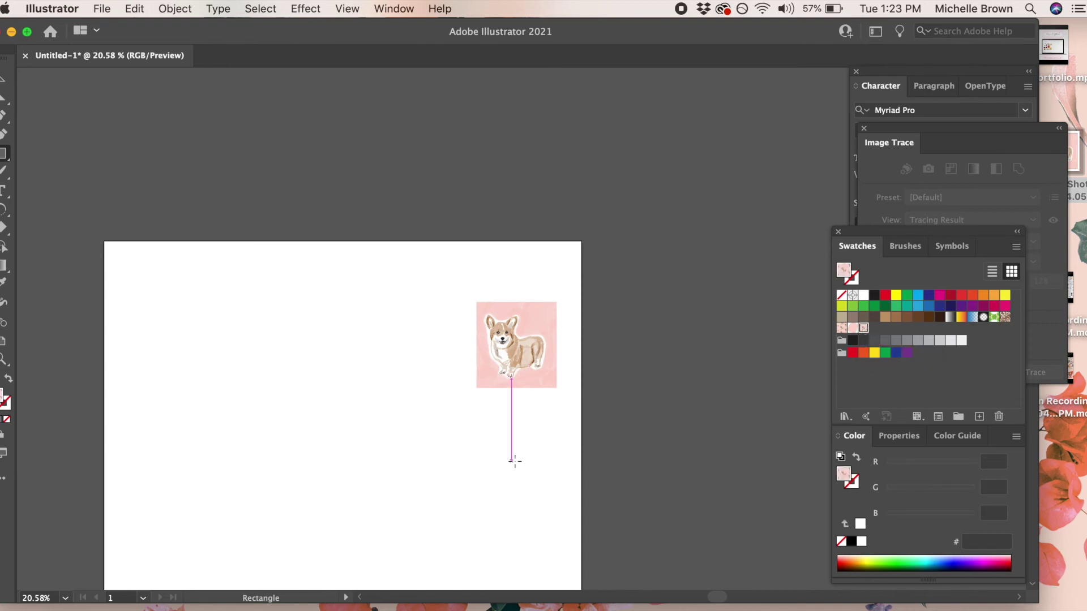
pyautogui.hscroll(-5, 515, 461)
pyautogui.scroll(-4, 515, 461)
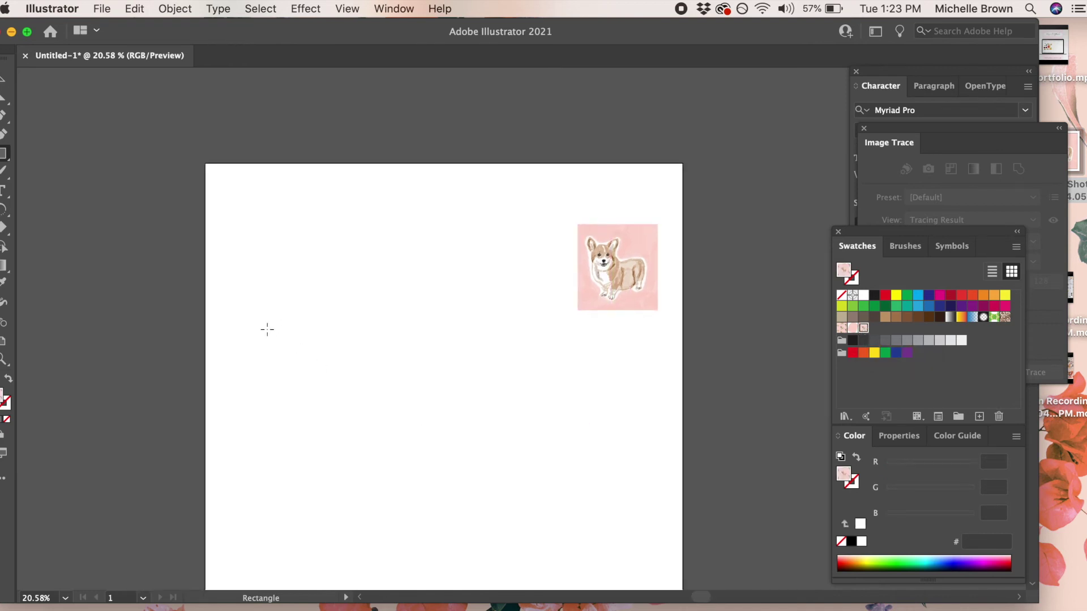
pyautogui.moveTo(253, 340); pyautogui.dragTo(615, 581)
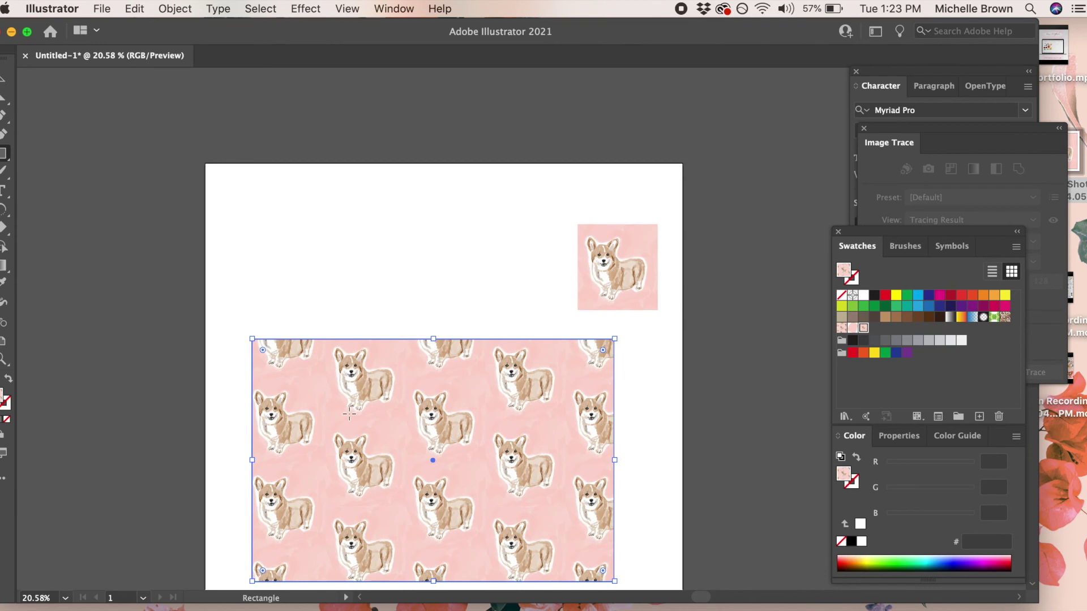
pyautogui.click(100, 8)
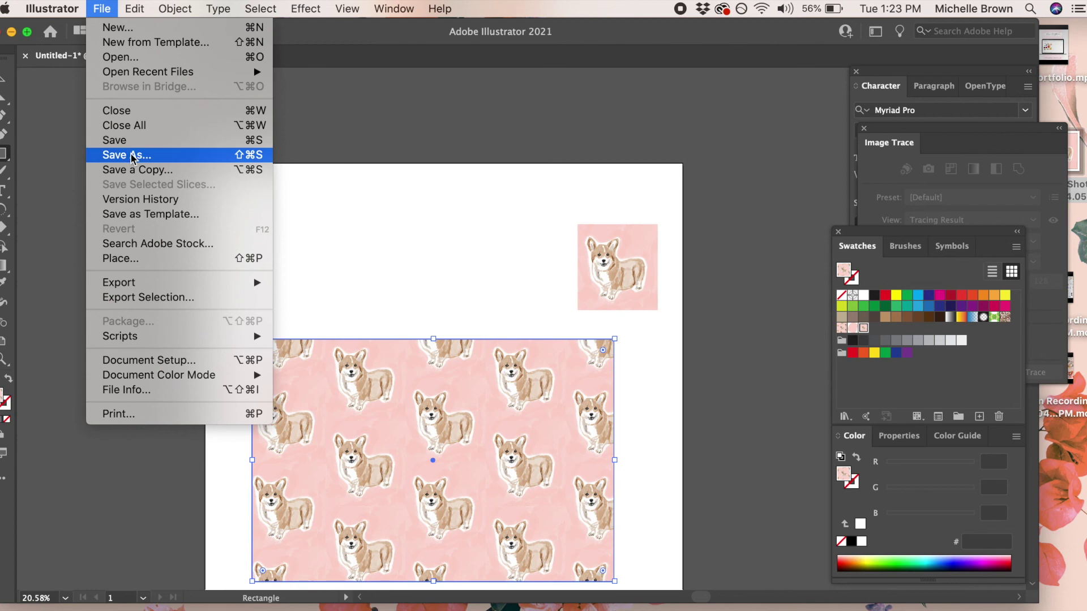
# Dismiss the File > Export menu without exporting anything
pyautogui.moveTo(165, 289)
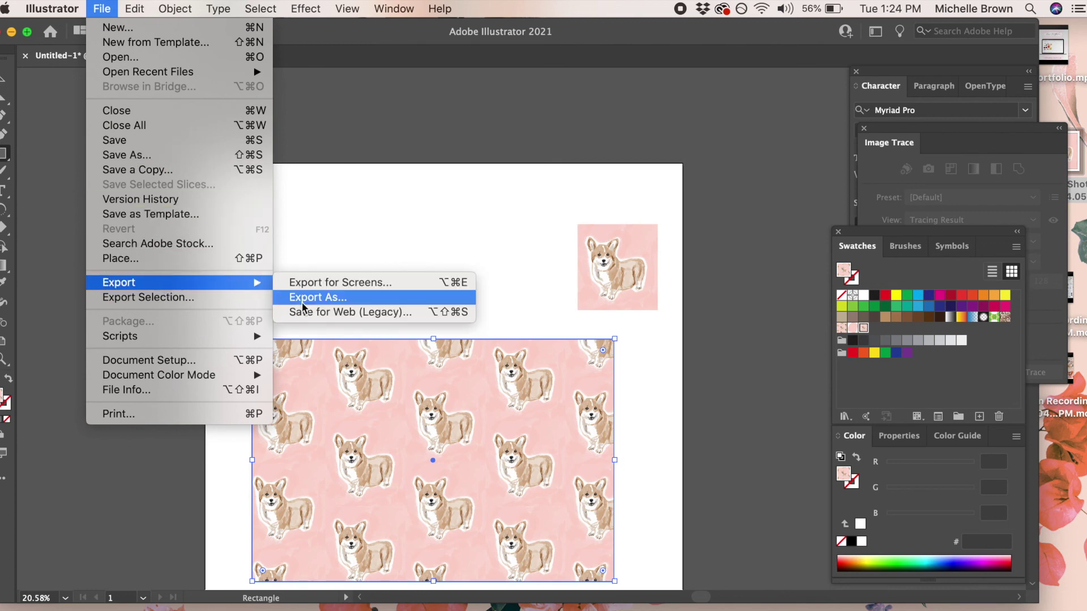
pyautogui.click(377, 164)
pyautogui.scroll(-5, 378, 161)
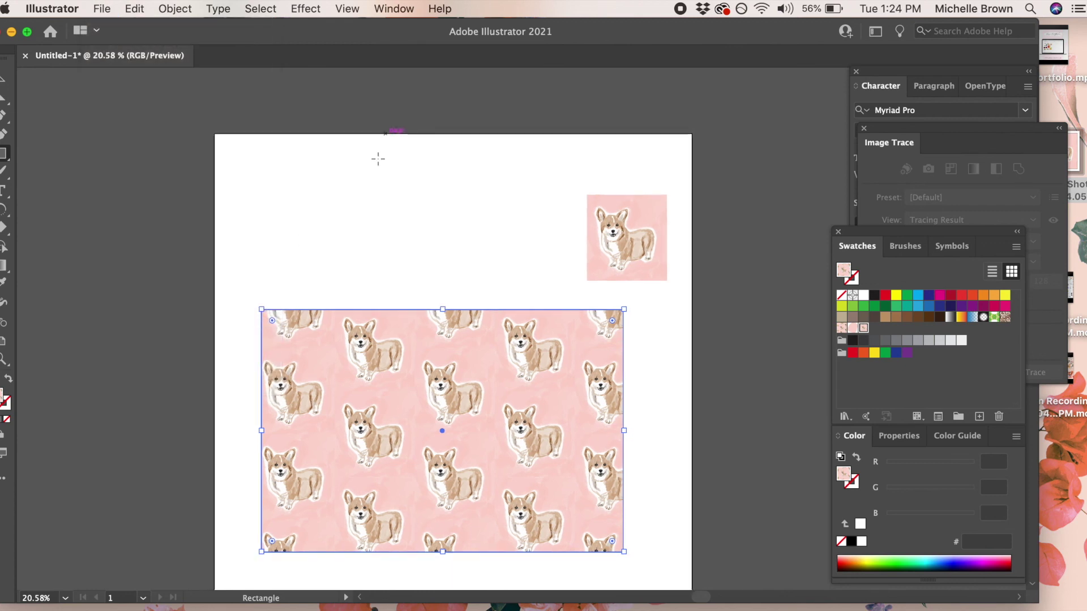